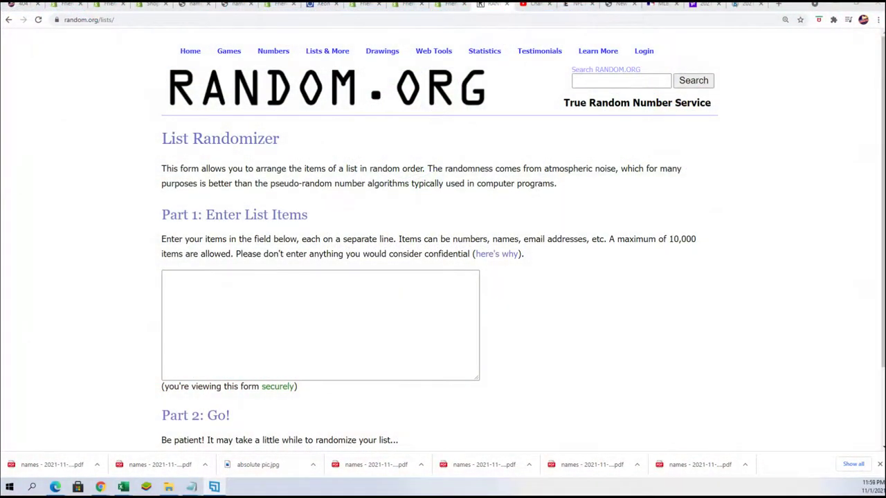
- Copy the 30 owner names from Notepad into the List Randomizer box
{"action": "scroll", "coordinate": [520, 261], "scroll_direction": "up", "scroll_amount": 7}
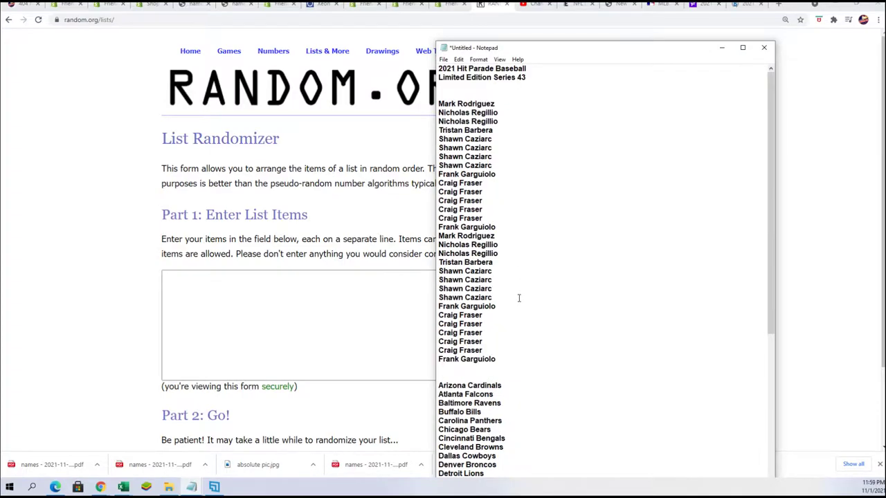
{"action": "left_click_drag", "start_coordinate": [504, 360], "coordinate": [439, 104]}
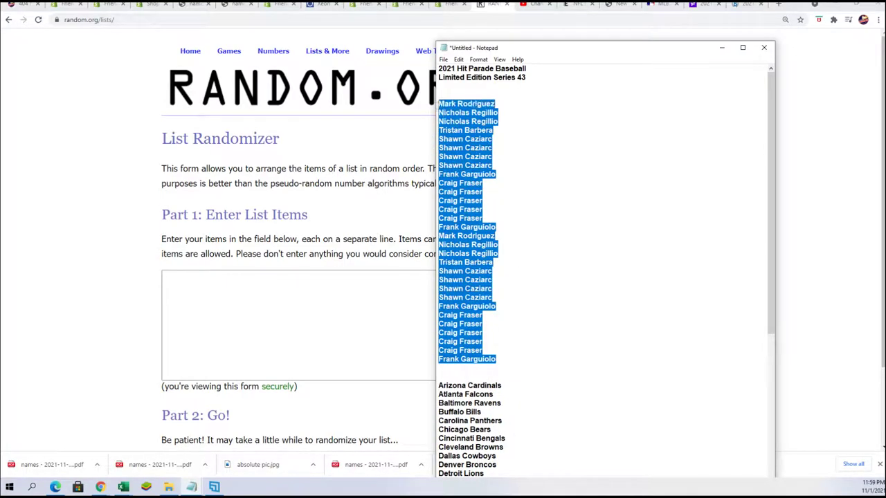
{"action": "right_click", "coordinate": [466, 121]}
{"action": "left_click", "coordinate": [484, 150]}
{"action": "left_click", "coordinate": [287, 288]}
{"action": "right_click", "coordinate": [293, 290]}
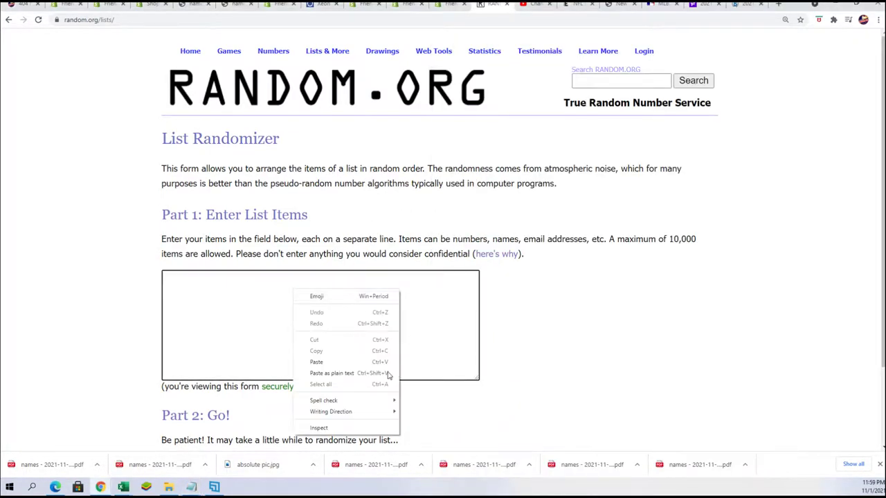
{"action": "left_click", "coordinate": [336, 362]}
- Randomize the owner list, then reshuffle it with Again! for seven shuffles in total
{"action": "scroll", "coordinate": [605, 411], "scroll_direction": "down", "scroll_amount": 3}
{"action": "left_click", "coordinate": [190, 366]}
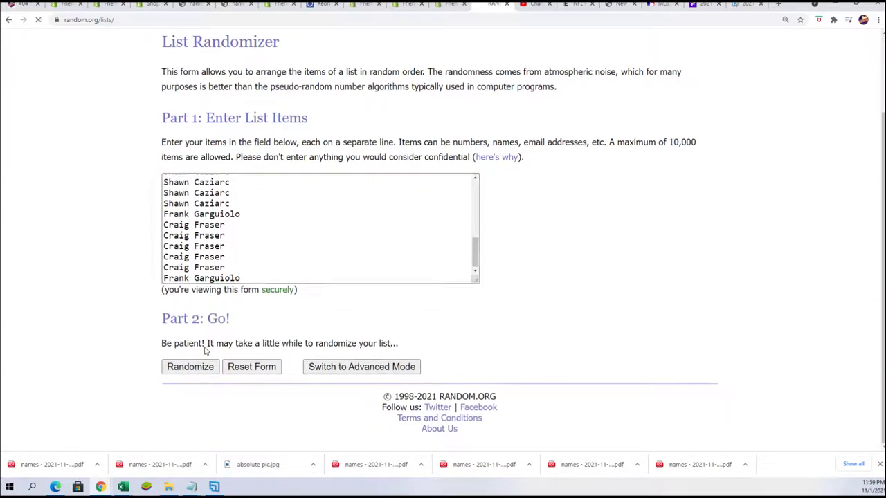
{"action": "scroll", "coordinate": [194, 339], "scroll_direction": "down", "scroll_amount": 4}
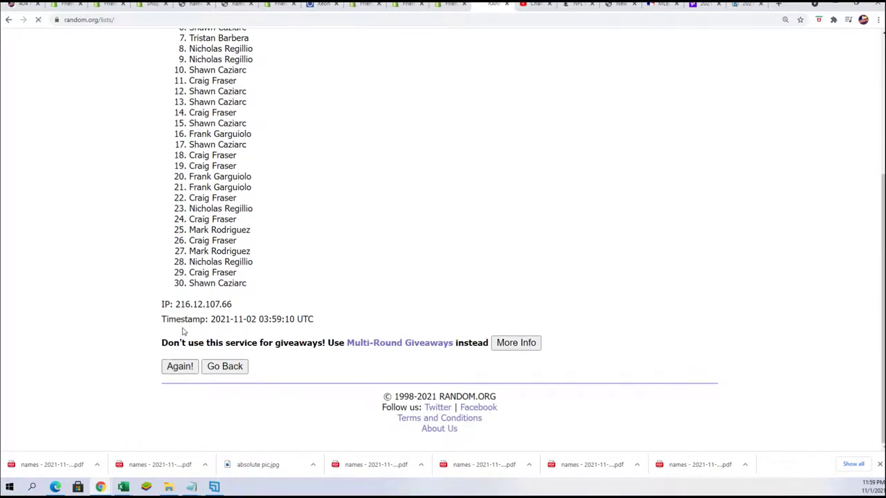
{"action": "scroll", "coordinate": [172, 392], "scroll_direction": "down", "scroll_amount": 3}
{"action": "left_click", "coordinate": [181, 369]}
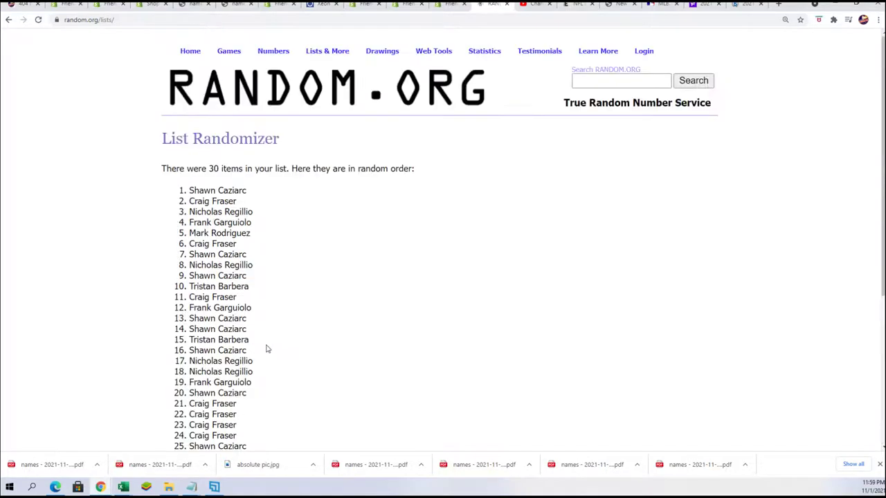
{"action": "scroll", "coordinate": [236, 353], "scroll_direction": "down", "scroll_amount": 4}
{"action": "left_click", "coordinate": [179, 367]}
{"action": "scroll", "coordinate": [159, 358], "scroll_direction": "down", "scroll_amount": 4}
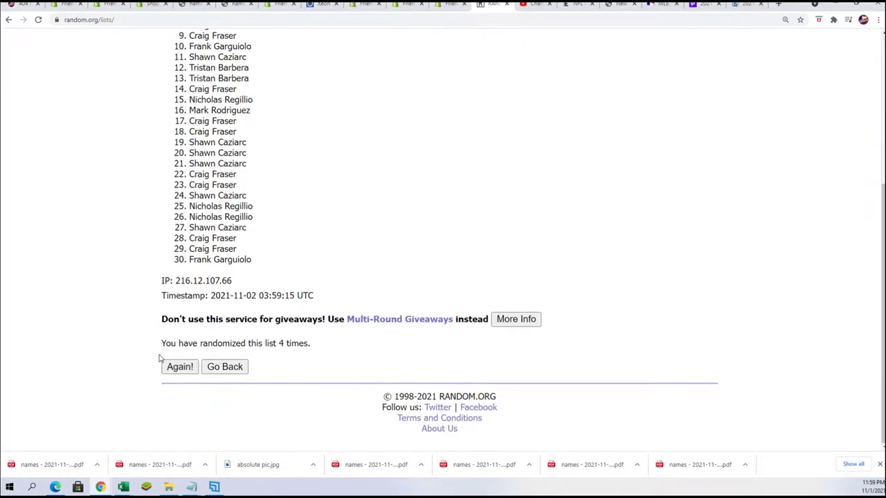
{"action": "left_click", "coordinate": [173, 368]}
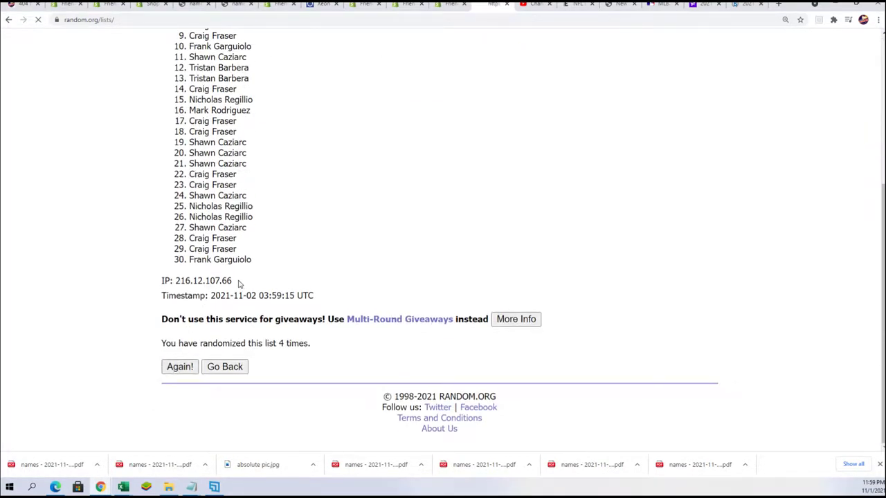
{"action": "left_click", "coordinate": [180, 368]}
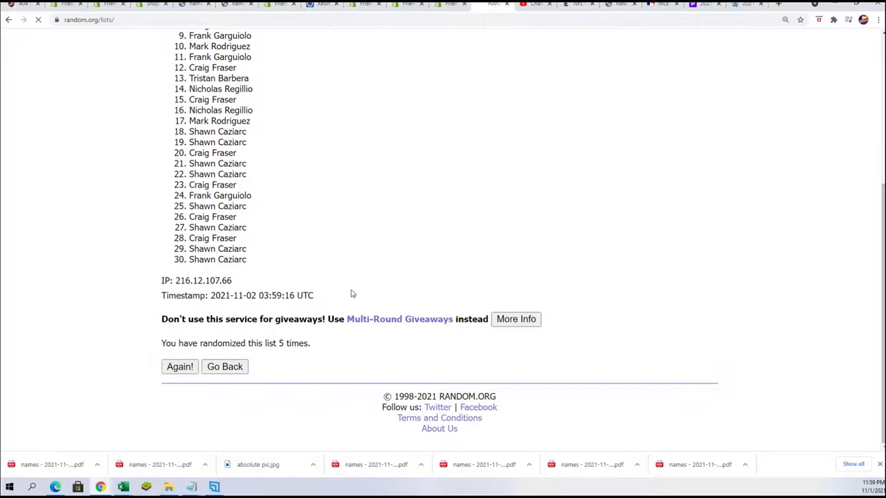
{"action": "left_click", "coordinate": [177, 368]}
- Copy the shuffled owner names and place the Excel workbook beside the browser
{"action": "scroll", "coordinate": [286, 223], "scroll_direction": "down", "scroll_amount": 2}
{"action": "mouse_move", "coordinate": [189, 144]}
{"action": "left_mouse_down"}
{"action": "mouse_move", "coordinate": [285, 223]}
{"action": "mouse_move", "coordinate": [312, 321]}
{"action": "left_mouse_up"}
{"action": "right_click", "coordinate": [221, 238]}
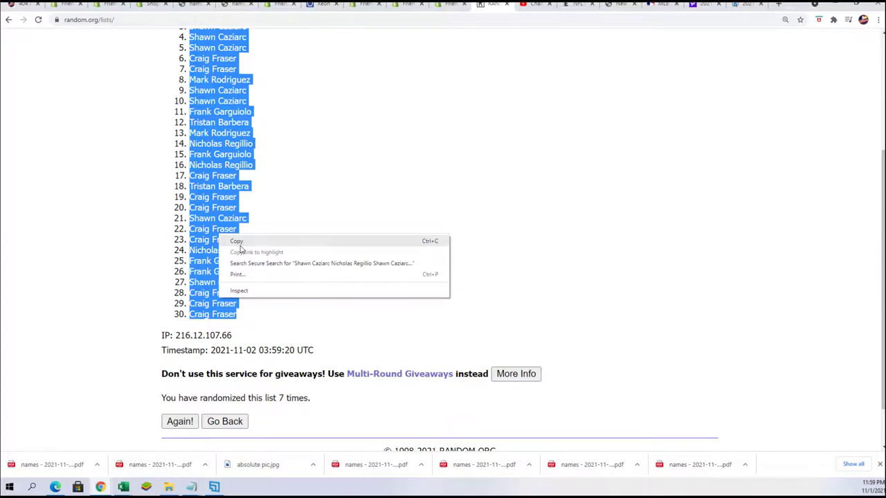
{"action": "left_click", "coordinate": [248, 242]}
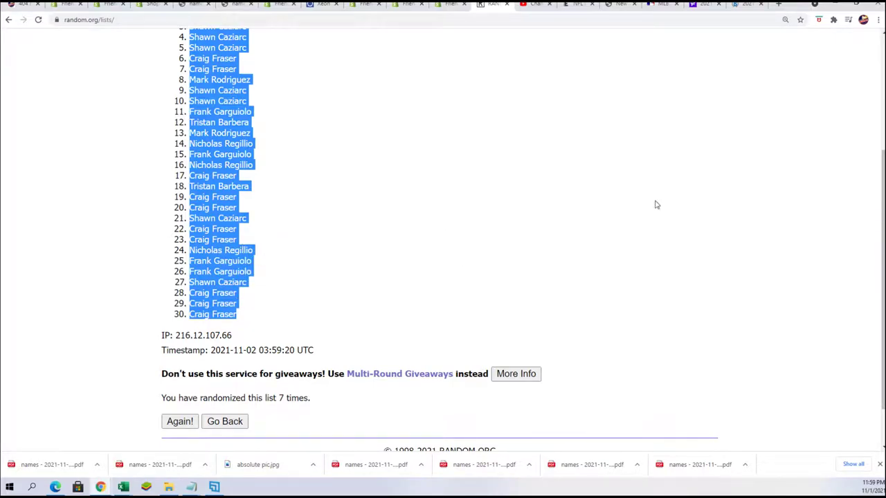
{"action": "key", "text": "alt+Tab"}
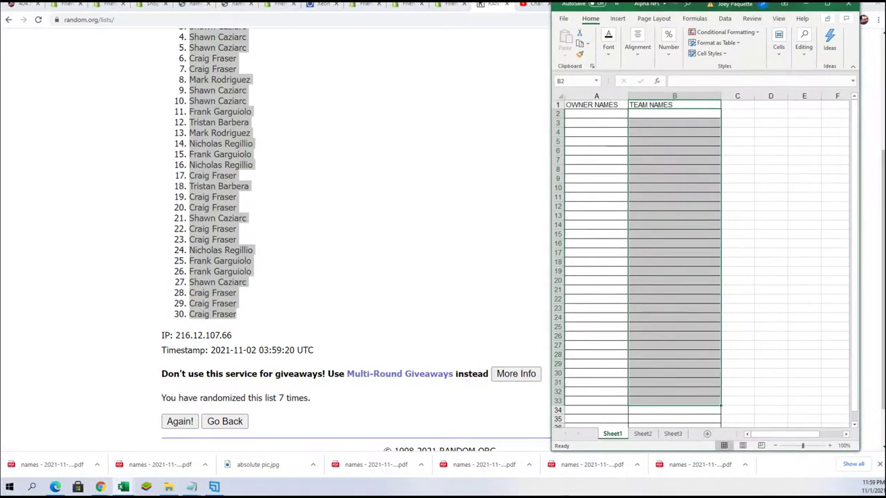
{"action": "double_click", "coordinate": [590, 3]}
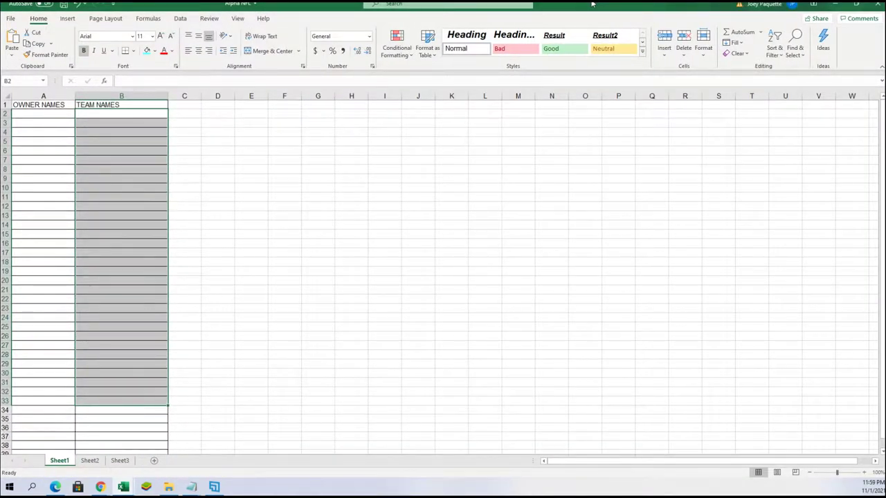
{"action": "double_click", "coordinate": [591, 4]}
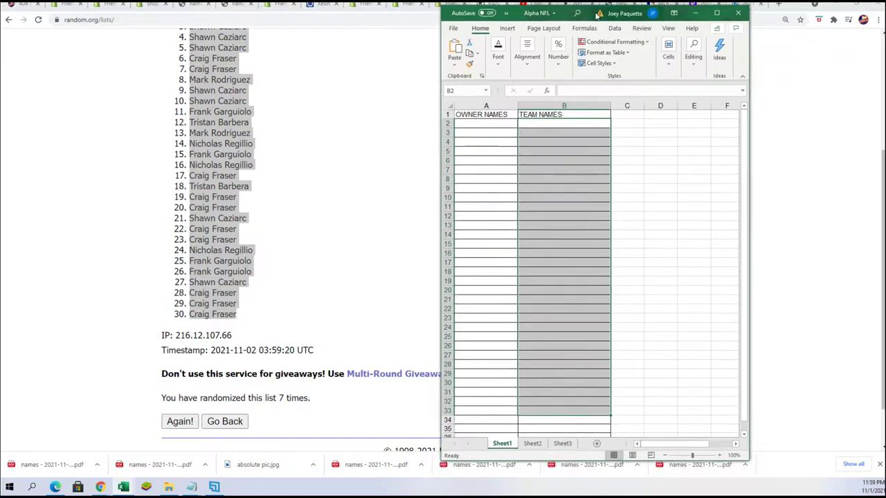
{"action": "left_click_drag", "start_coordinate": [597, 7], "coordinate": [595, 0]}
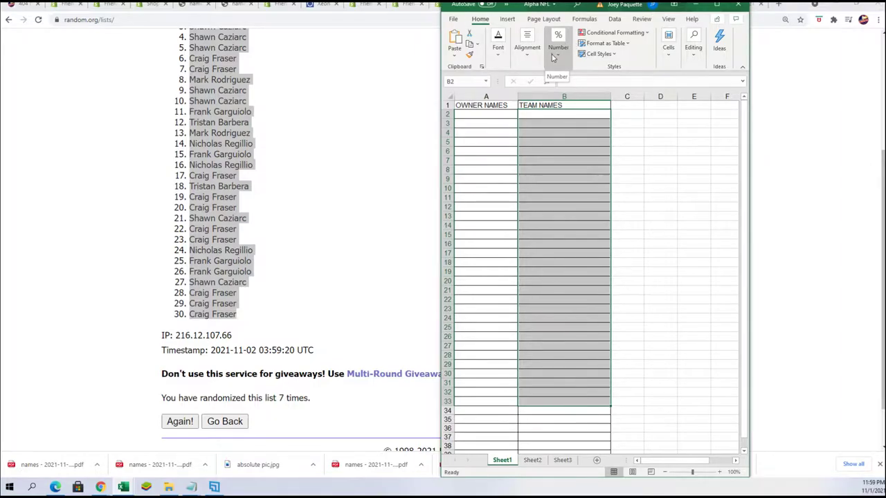
- Paste the names into A2 as plain Text via Paste Special, then zoom to 120%
{"action": "left_click", "coordinate": [476, 112]}
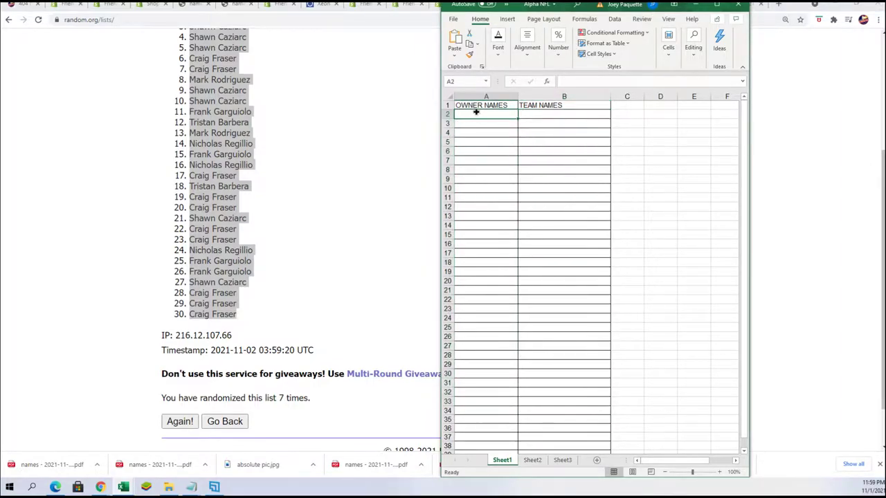
{"action": "right_click", "coordinate": [476, 112]}
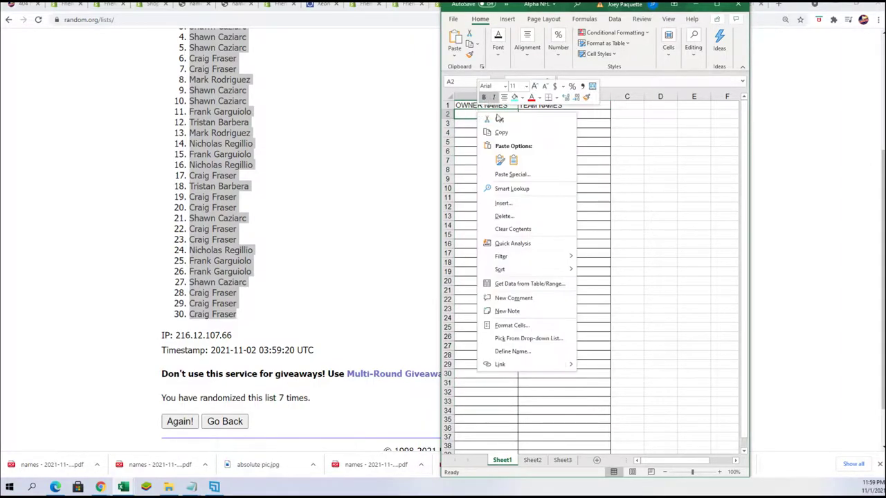
{"action": "left_click", "coordinate": [507, 177]}
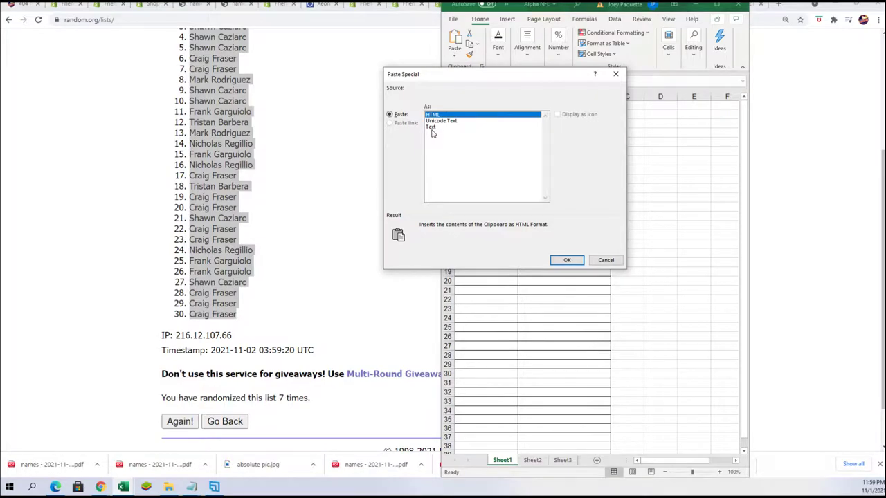
{"action": "left_click", "coordinate": [431, 128]}
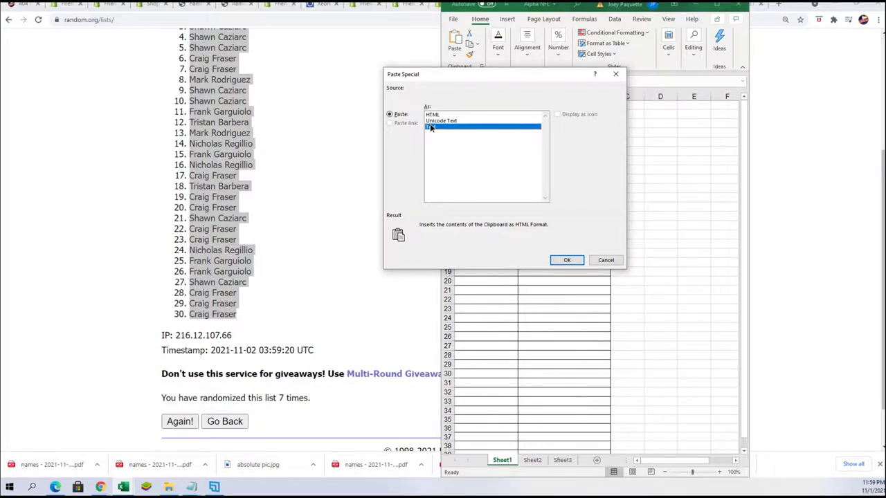
{"action": "left_click", "coordinate": [567, 260]}
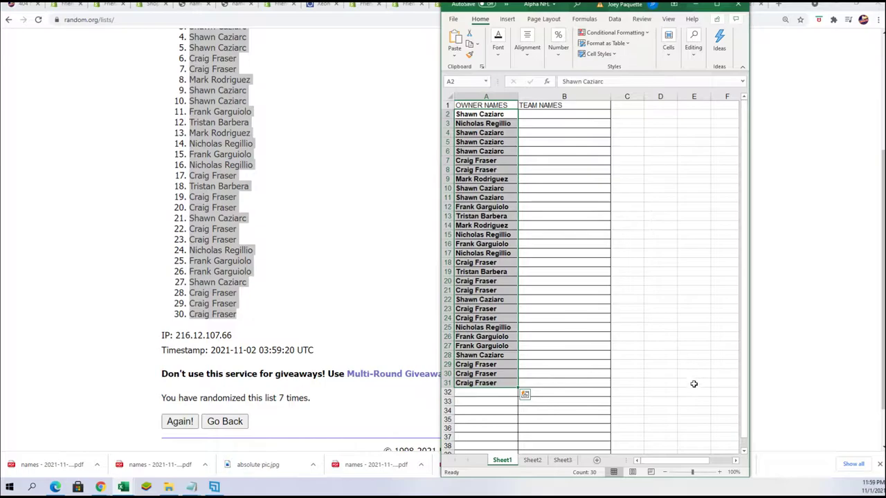
{"action": "left_click", "coordinate": [720, 472]}
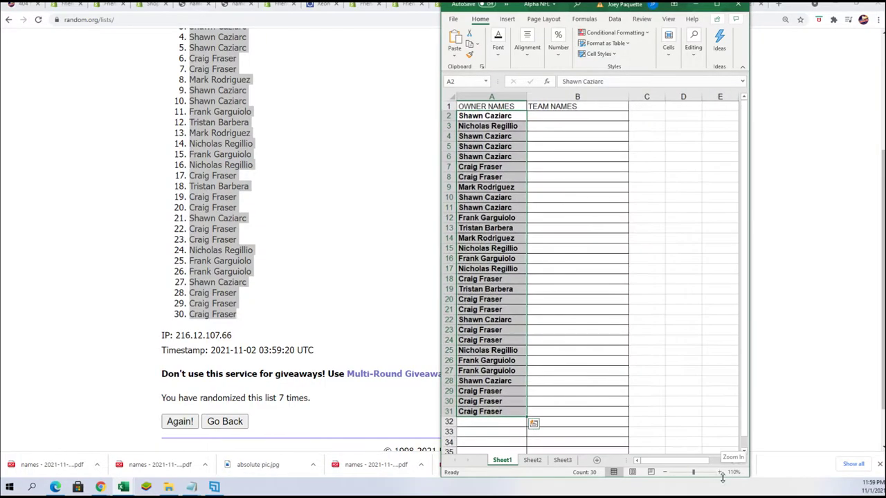
{"action": "left_click", "coordinate": [721, 472]}
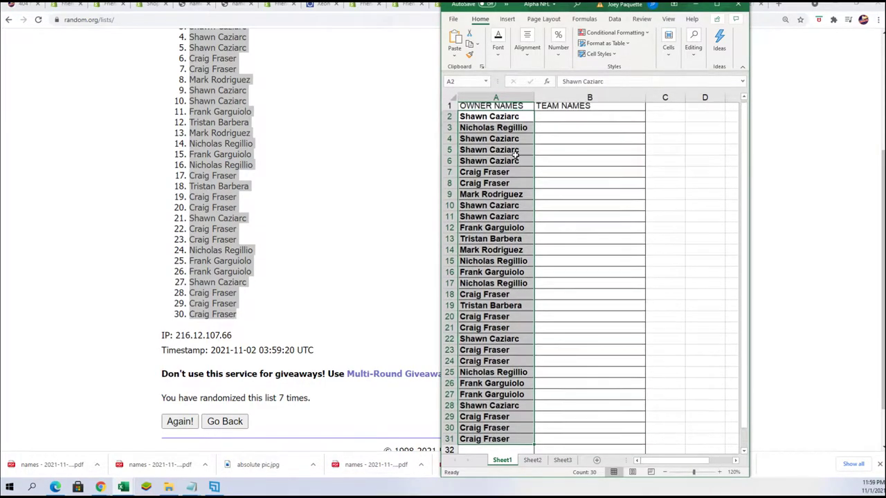
- Select cell B2 under TEAM NAMES and reopen an empty List Randomizer form
{"action": "left_click", "coordinate": [558, 119]}
{"action": "scroll", "coordinate": [340, 147], "scroll_direction": "up", "scroll_amount": 3}
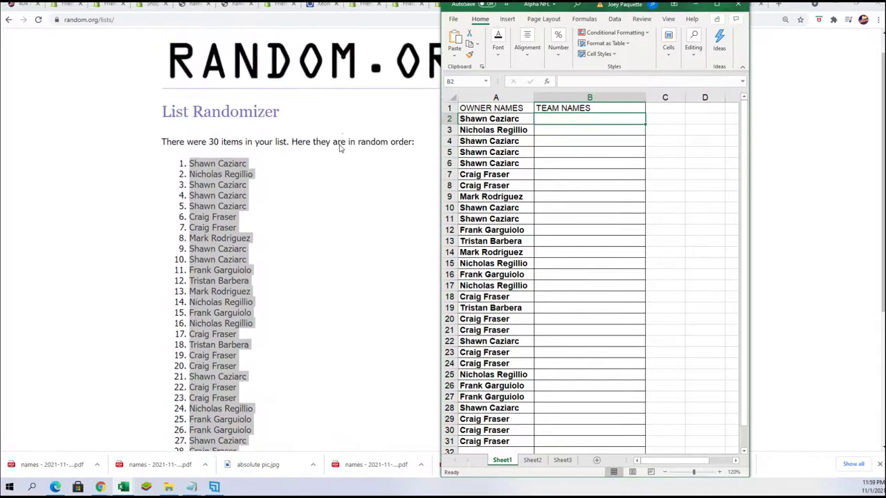
{"action": "scroll", "coordinate": [335, 124], "scroll_direction": "up", "scroll_amount": 1}
{"action": "mouse_move", "coordinate": [327, 52]}
{"action": "left_click", "coordinate": [340, 65]}
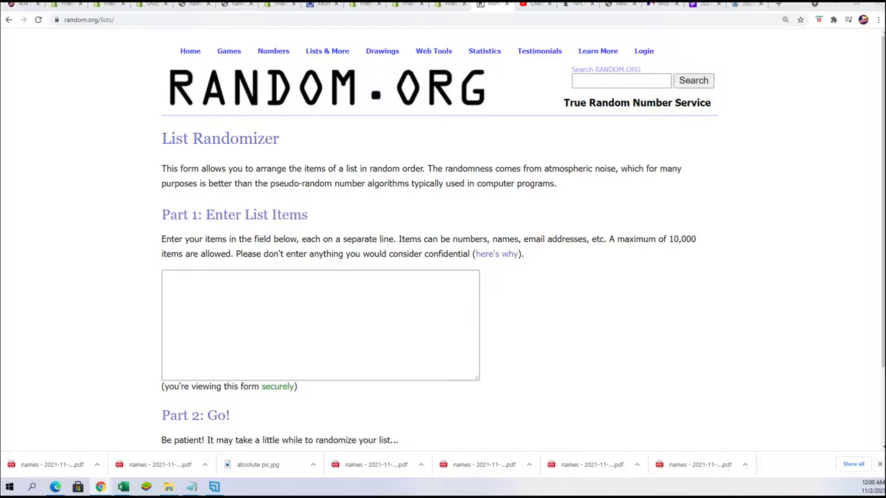
- Make the Notepad window taller and copy the full list of NFL team names
{"action": "key", "text": "alt+Tab"}
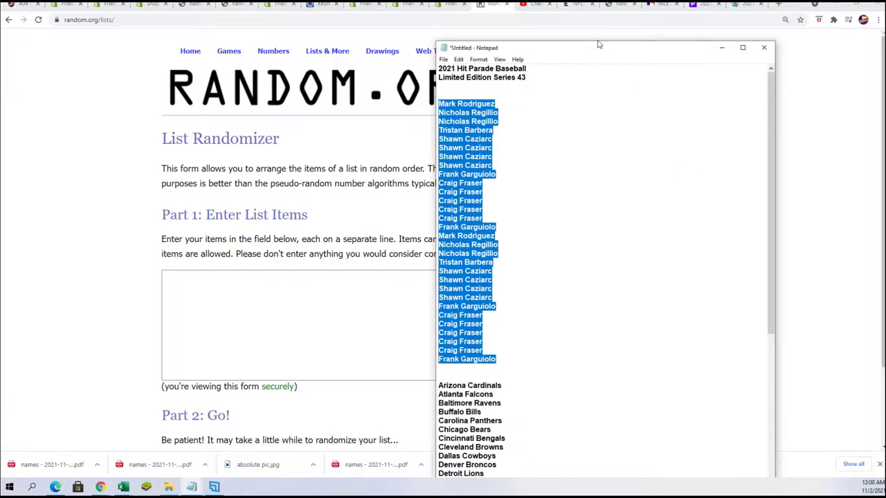
{"action": "left_click_drag", "start_coordinate": [600, 43], "coordinate": [600, 2]}
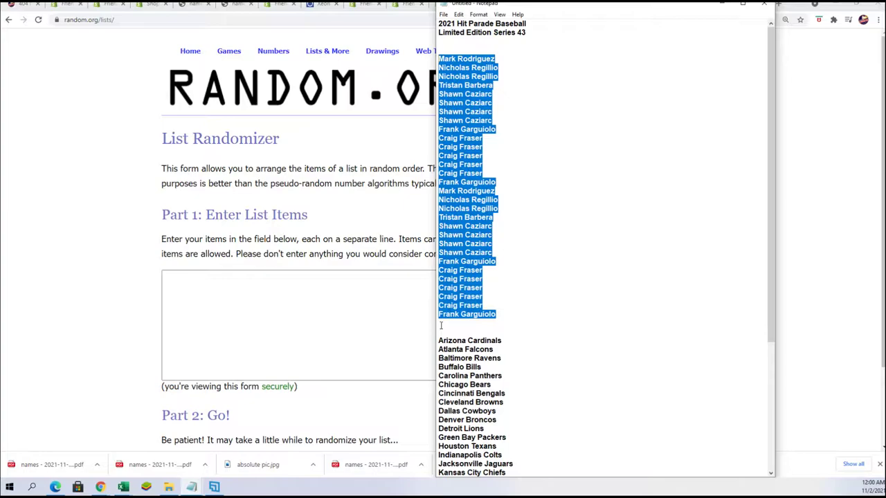
{"action": "scroll", "coordinate": [543, 409], "scroll_direction": "down", "scroll_amount": 6}
{"action": "mouse_move", "coordinate": [533, 451]}
{"action": "left_mouse_down"}
{"action": "mouse_move", "coordinate": [498, 425]}
{"action": "mouse_move", "coordinate": [457, 202]}
{"action": "mouse_move", "coordinate": [439, 181]}
{"action": "left_mouse_up"}
{"action": "right_click", "coordinate": [450, 198]}
{"action": "left_click", "coordinate": [471, 221]}
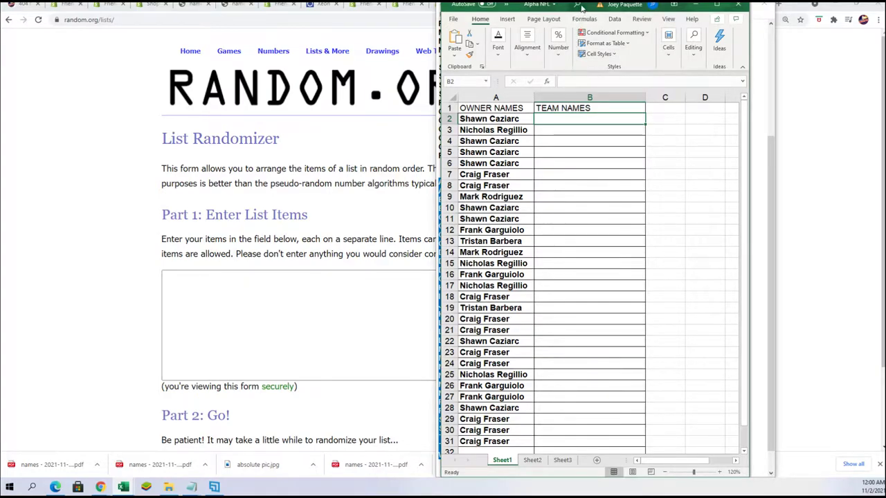
- Move the spreadsheet aside and copy the selected team list again
{"action": "left_click_drag", "start_coordinate": [585, 5], "coordinate": [243, 5]}
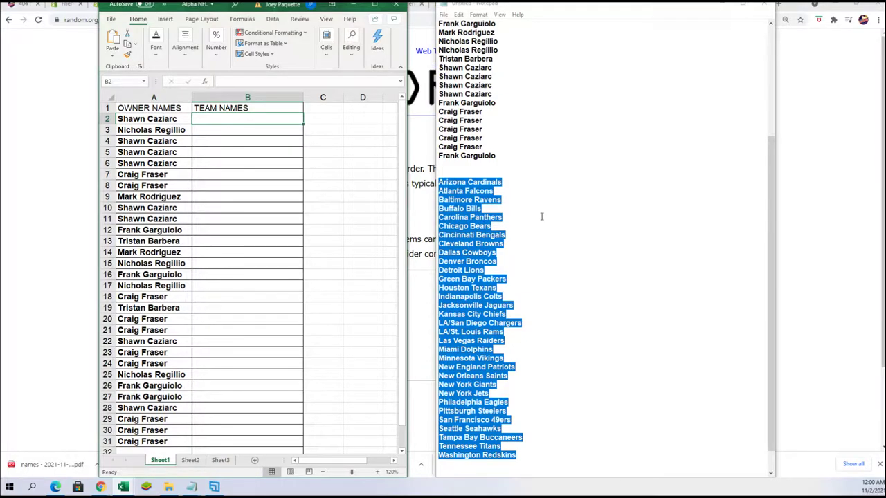
{"action": "scroll", "coordinate": [547, 223], "scroll_direction": "up", "scroll_amount": 1}
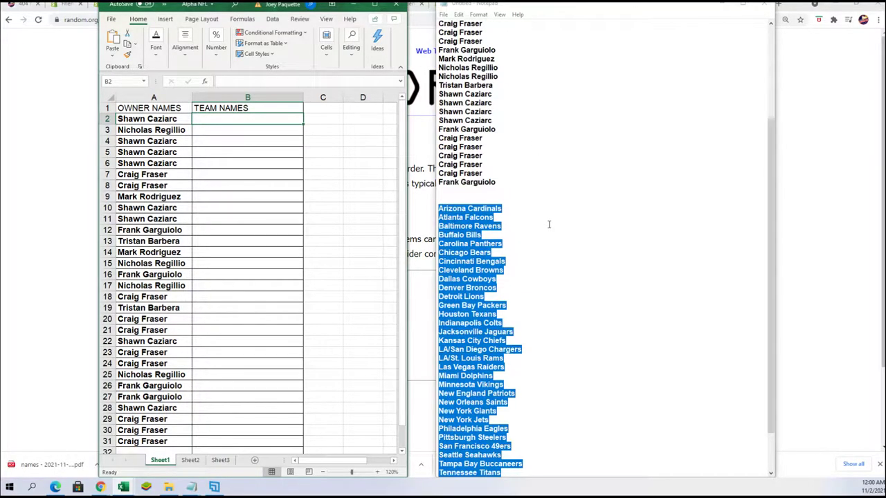
{"action": "scroll", "coordinate": [548, 224], "scroll_direction": "up", "scroll_amount": 1}
{"action": "scroll", "coordinate": [549, 225], "scroll_direction": "up", "scroll_amount": 2}
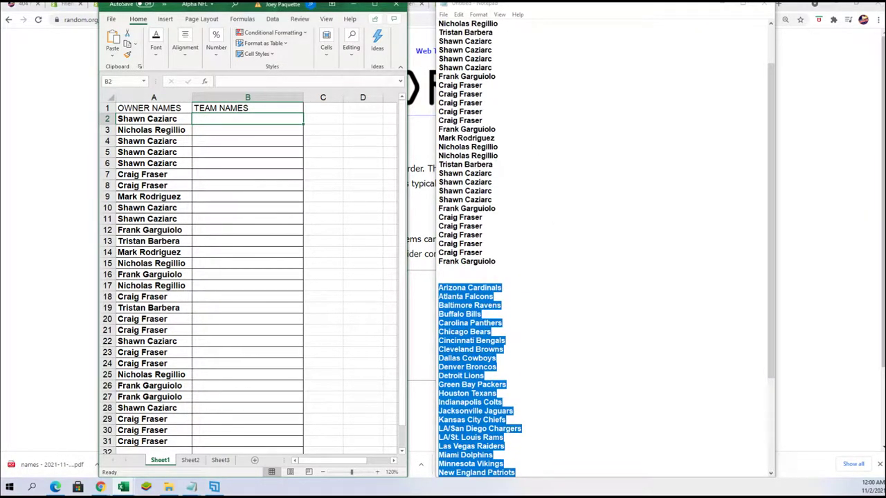
{"action": "scroll", "coordinate": [482, 201], "scroll_direction": "down", "scroll_amount": 5}
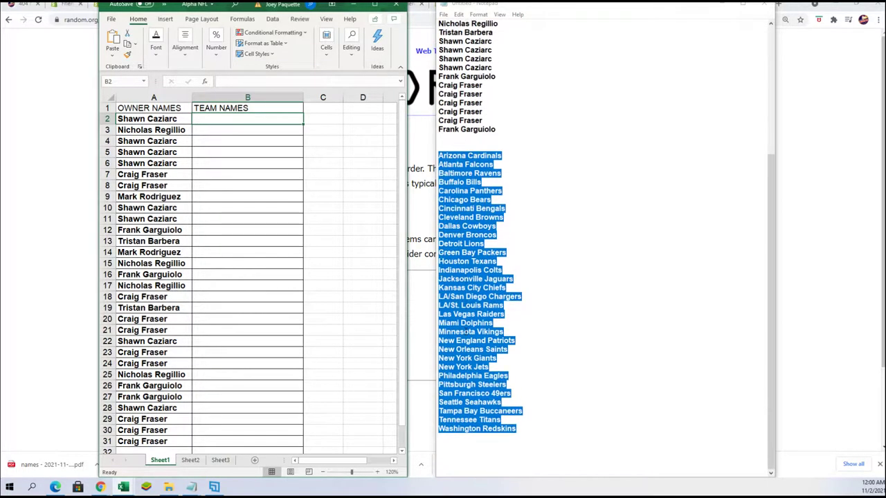
{"action": "right_click", "coordinate": [457, 307]}
{"action": "left_click", "coordinate": [478, 336]}
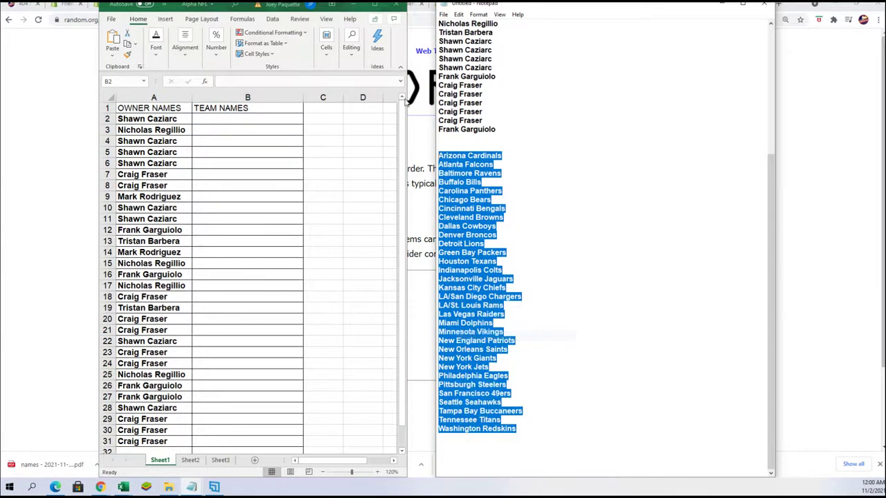
- Paste the NFL team names into the randomizer list box and randomize them
{"action": "mouse_move", "coordinate": [253, 4]}
{"action": "left_mouse_down"}
{"action": "mouse_move", "coordinate": [218, 4]}
{"action": "mouse_move", "coordinate": [633, 6]}
{"action": "left_mouse_up"}
{"action": "left_click", "coordinate": [190, 279]}
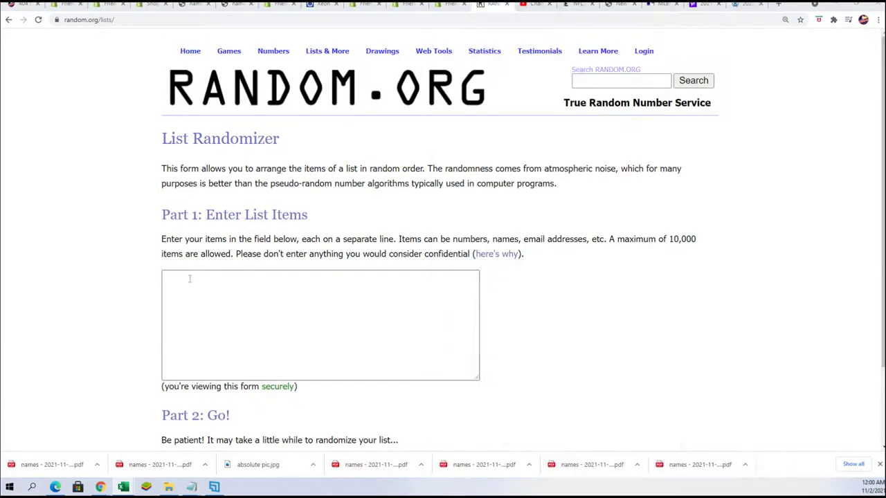
{"action": "right_click", "coordinate": [196, 276]}
{"action": "left_click", "coordinate": [231, 350]}
{"action": "scroll", "coordinate": [581, 329], "scroll_direction": "down", "scroll_amount": 3}
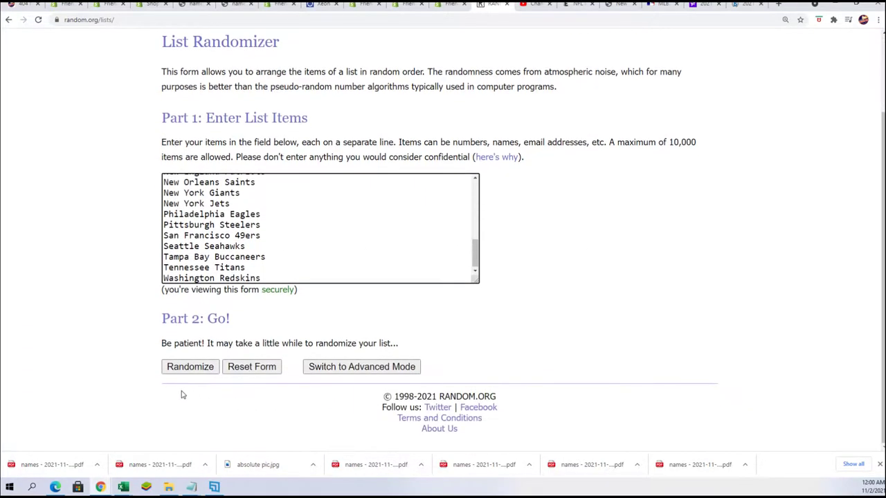
{"action": "left_click", "coordinate": [184, 372]}
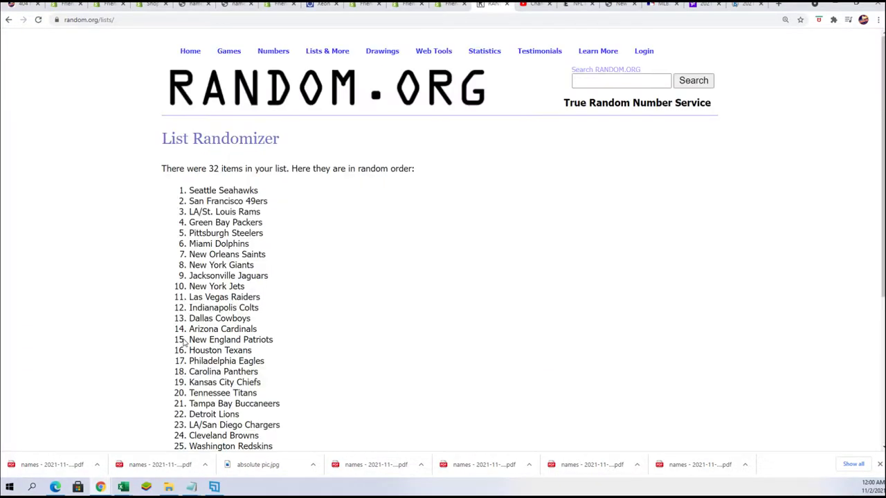
- Reshuffle the team list six more times with Again!
{"action": "scroll", "coordinate": [98, 342], "scroll_direction": "down", "scroll_amount": 3}
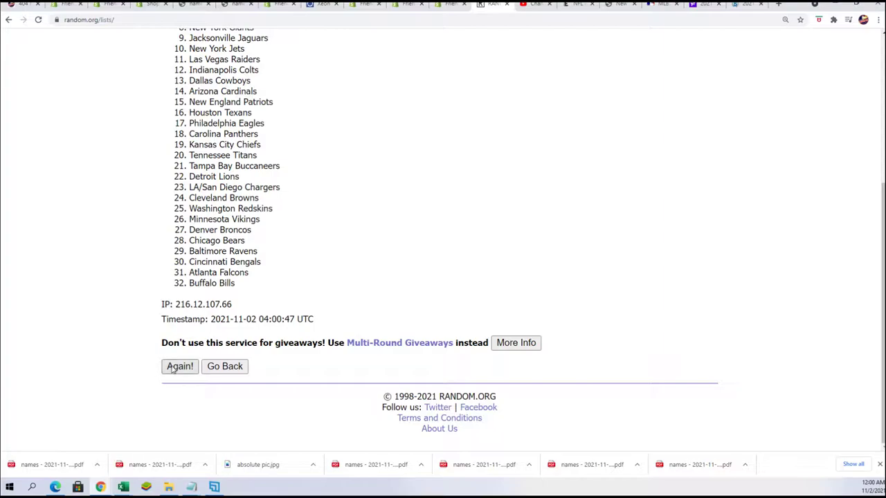
{"action": "left_click", "coordinate": [174, 367]}
{"action": "scroll", "coordinate": [235, 291], "scroll_direction": "down", "scroll_amount": 4}
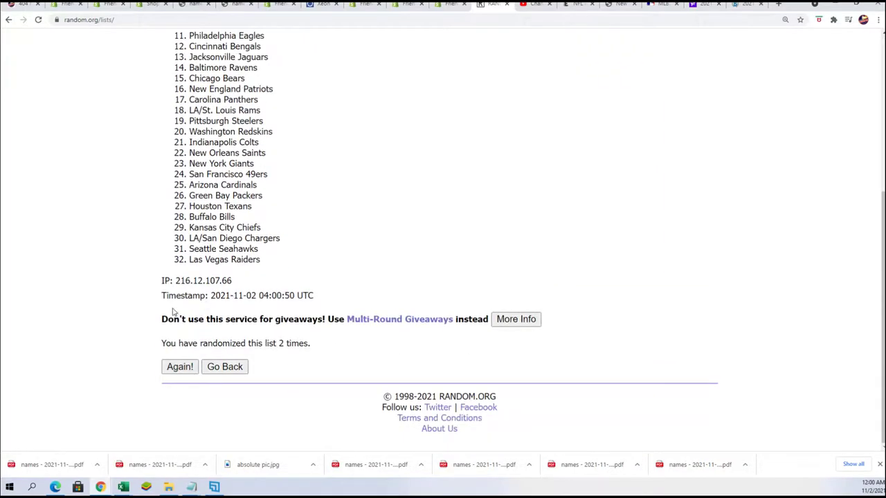
{"action": "left_click", "coordinate": [179, 366]}
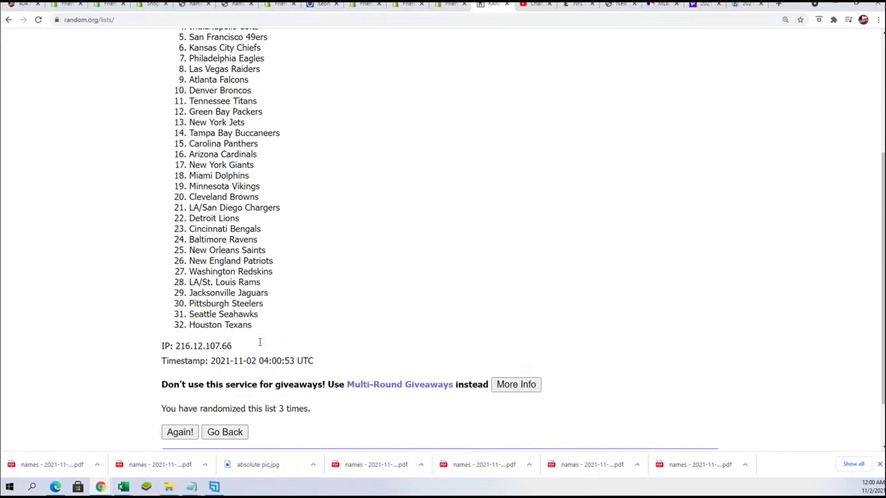
{"action": "left_click", "coordinate": [184, 363]}
{"action": "scroll", "coordinate": [174, 336], "scroll_direction": "down", "scroll_amount": 4}
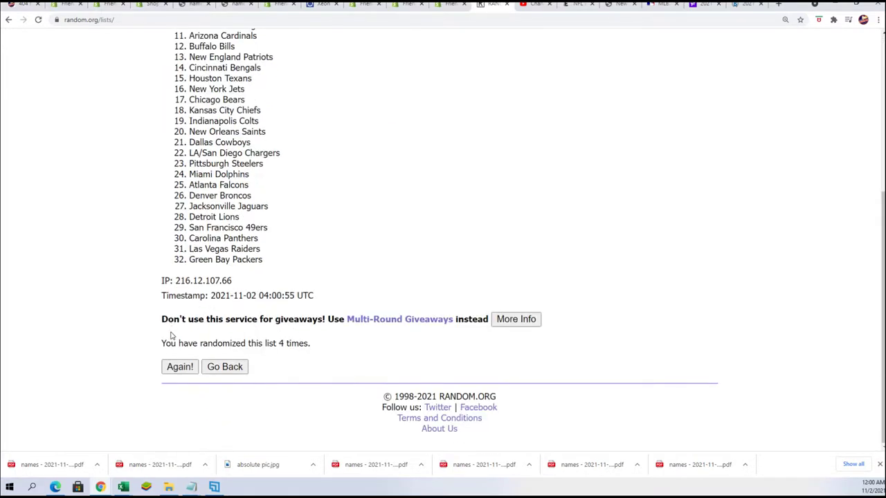
{"action": "left_click", "coordinate": [187, 368]}
{"action": "scroll", "coordinate": [173, 332], "scroll_direction": "down", "scroll_amount": 4}
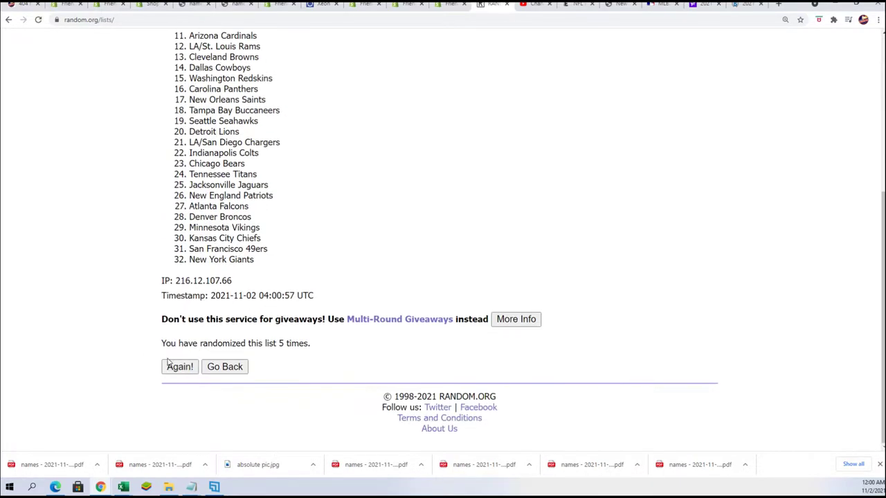
{"action": "left_click", "coordinate": [171, 366]}
{"action": "scroll", "coordinate": [268, 309], "scroll_direction": "down", "scroll_amount": 4}
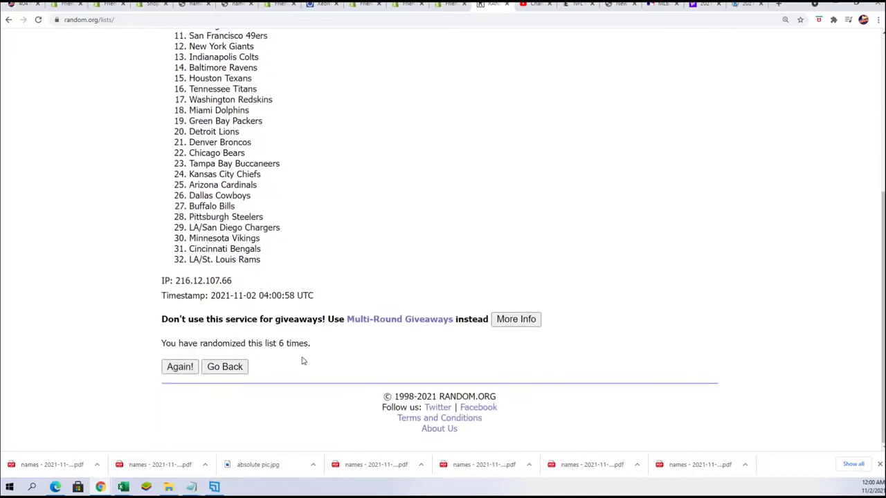
{"action": "left_click", "coordinate": [179, 366]}
{"action": "scroll", "coordinate": [358, 251], "scroll_direction": "down", "scroll_amount": 1}
- Select all 32 randomized team names and copy them
{"action": "left_click_drag", "start_coordinate": [182, 84], "coordinate": [242, 161]}
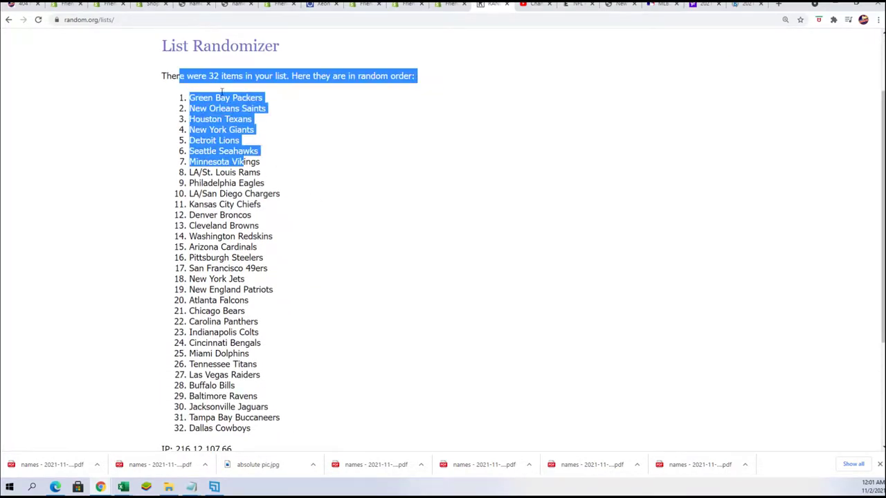
{"action": "left_click", "coordinate": [195, 94]}
{"action": "left_click_drag", "start_coordinate": [196, 99], "coordinate": [349, 430]}
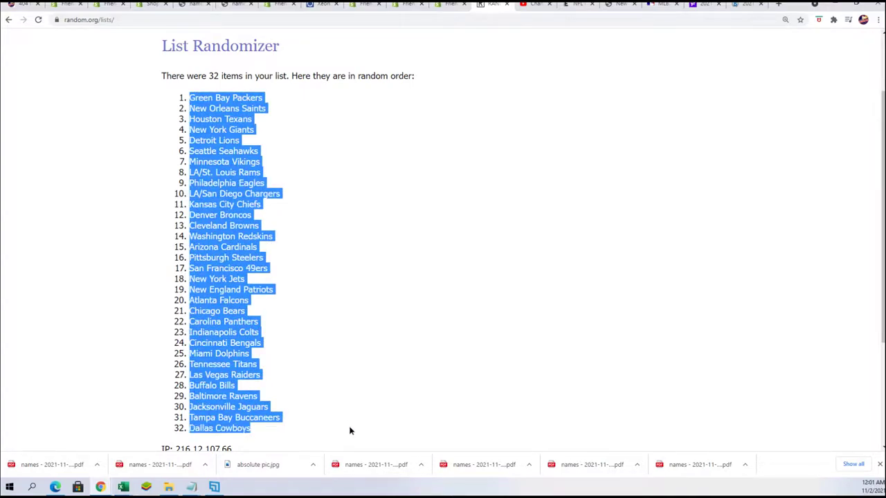
{"action": "right_click", "coordinate": [241, 246]}
{"action": "left_click", "coordinate": [296, 254]}
- Paste the shuffled teams into B2 as plain Text via Paste Special, then maximize Excel
{"action": "key", "text": "alt+Tab"}
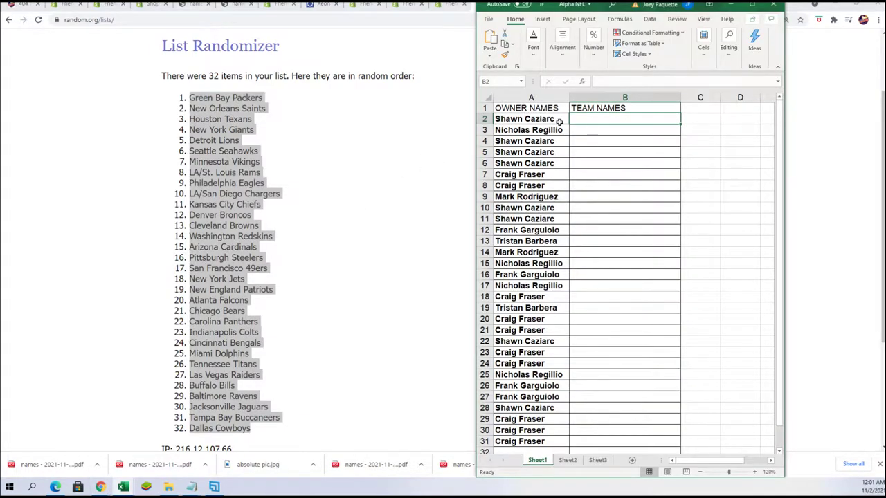
{"action": "right_click", "coordinate": [576, 119]}
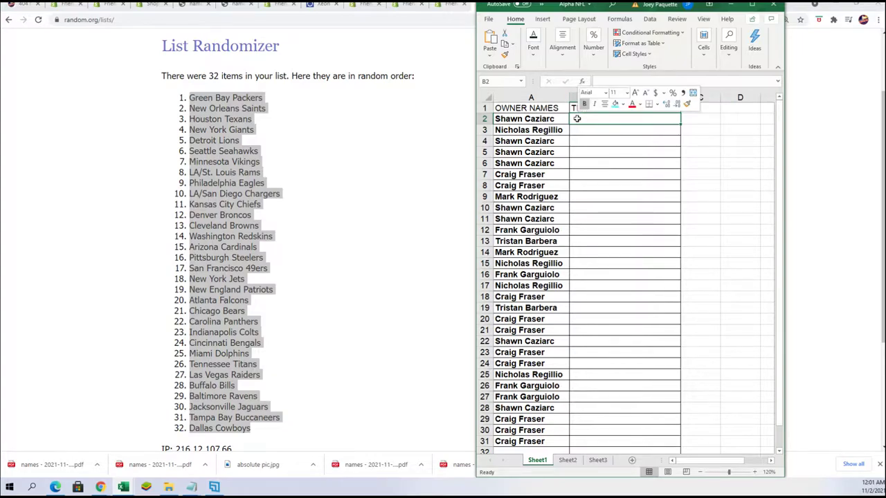
{"action": "left_click", "coordinate": [618, 177]}
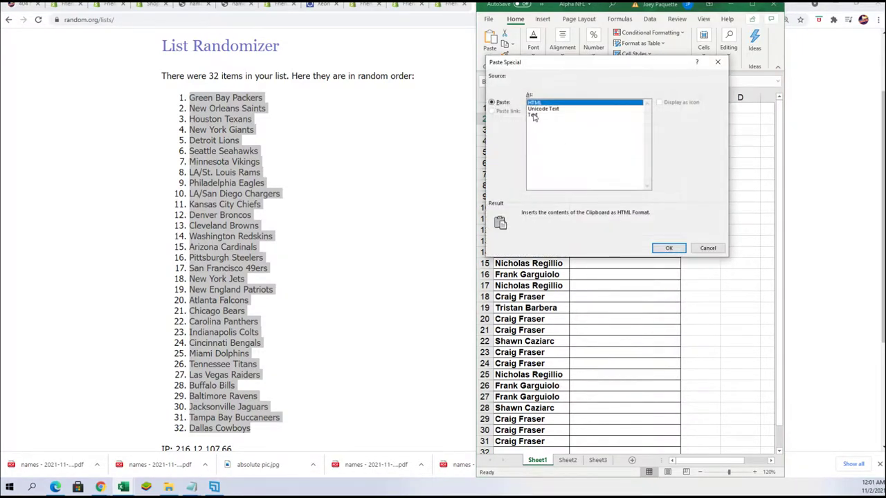
{"action": "left_click", "coordinate": [534, 115]}
{"action": "left_click", "coordinate": [665, 248]}
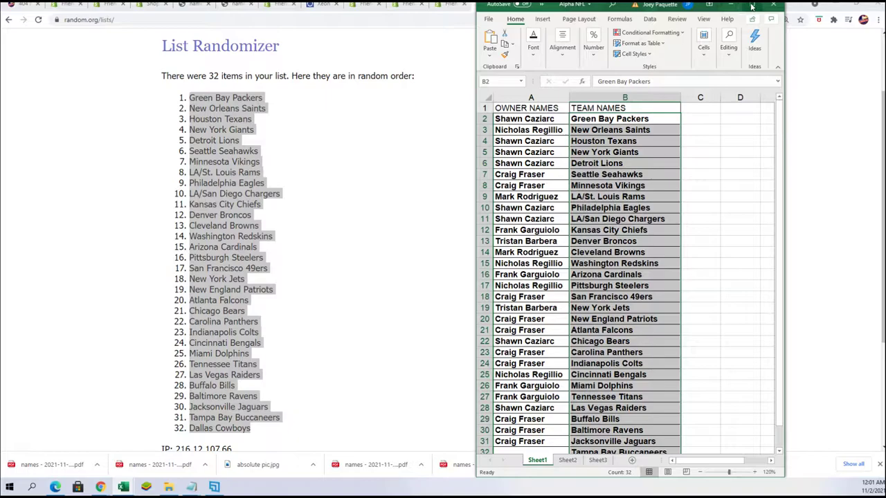
{"action": "left_click", "coordinate": [753, 6]}
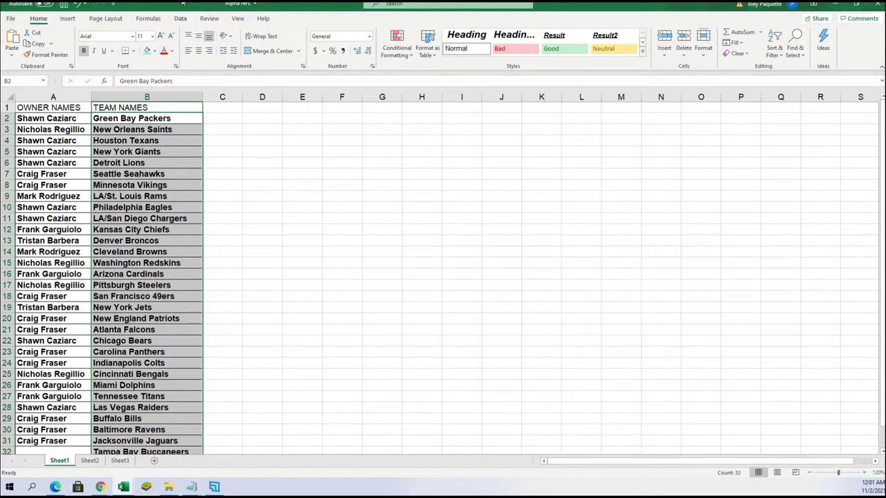
- Review the sheet, clear the column B selection, and delete the team list from Notepad
{"action": "mouse_move", "coordinate": [183, 3]}
{"action": "left_mouse_down"}
{"action": "mouse_move", "coordinate": [299, 148]}
{"action": "mouse_move", "coordinate": [744, 135]}
{"action": "mouse_move", "coordinate": [677, 83]}
{"action": "mouse_move", "coordinate": [885, 90]}
{"action": "left_mouse_up"}
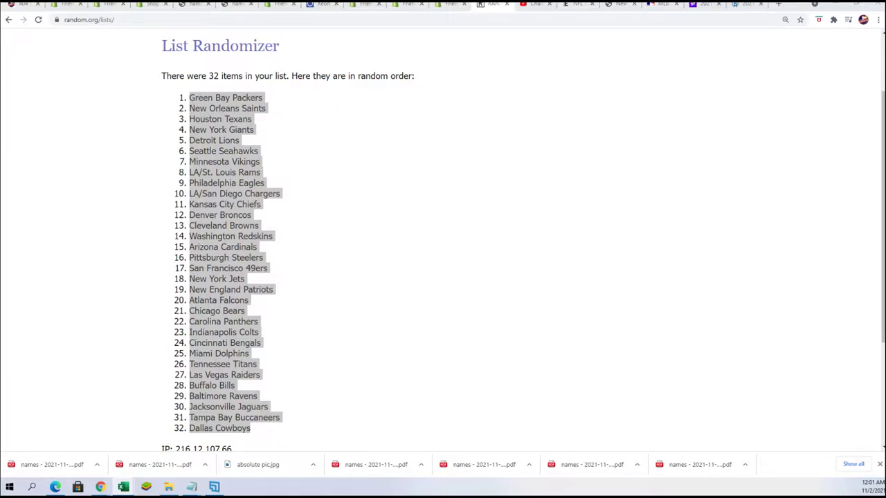
{"action": "left_click_drag", "start_coordinate": [885, 91], "coordinate": [346, 1]}
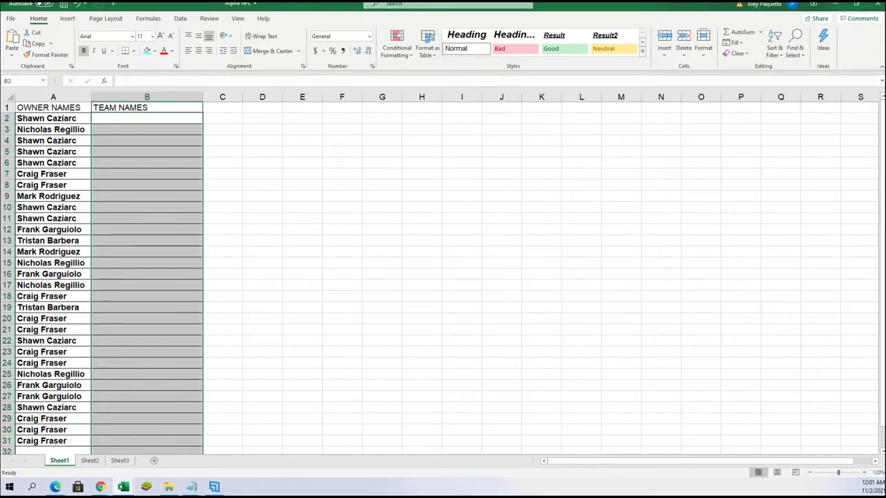
{"action": "left_click", "coordinate": [147, 118]}
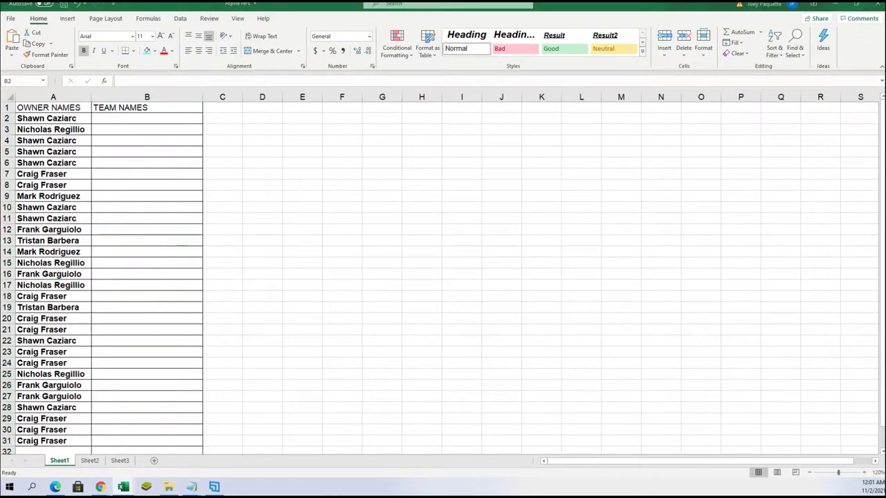
{"action": "key", "text": "alt+Tab"}
{"action": "key", "text": "Delete"}
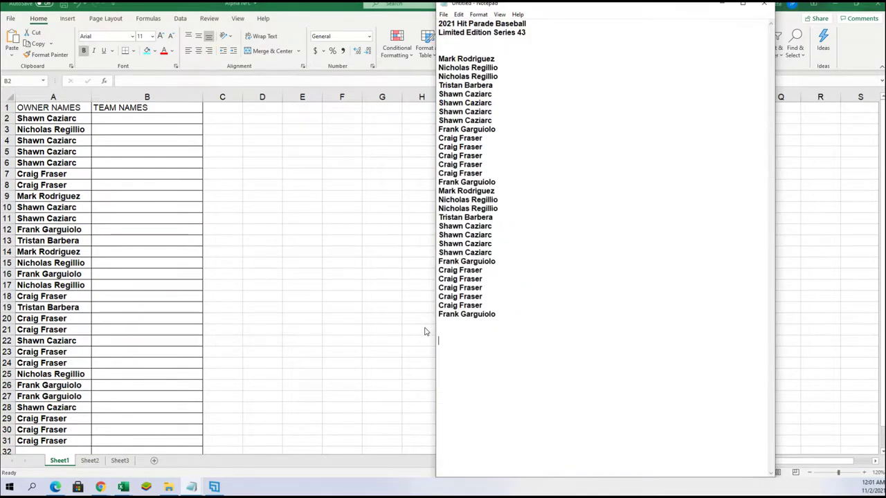
{"action": "key", "text": "alt+Tab"}
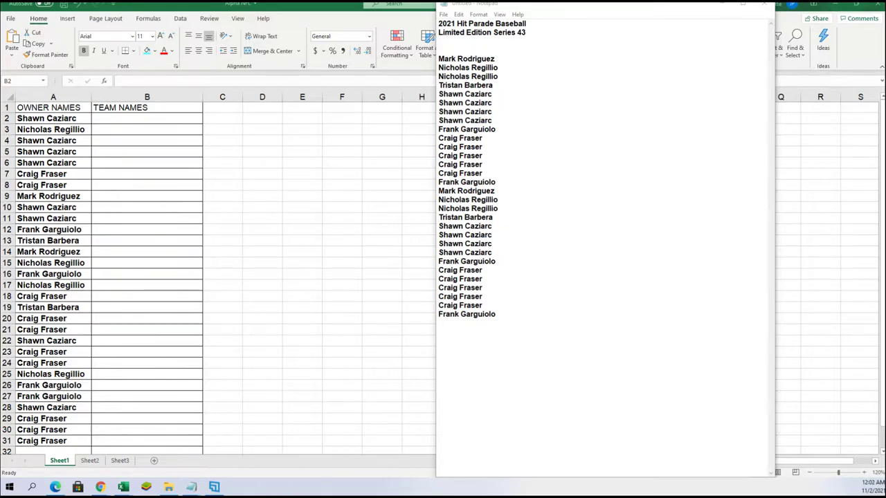
{"action": "key", "text": "alt+Tab"}
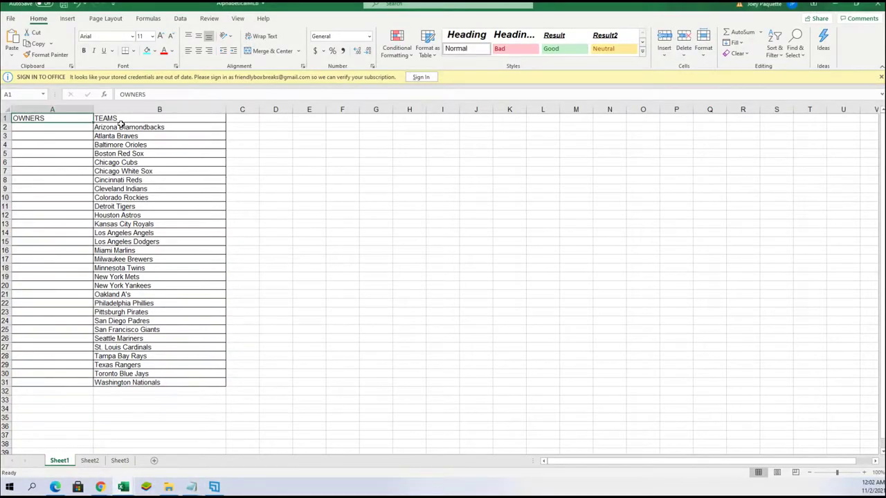
- Copy the MLB team names from B2:B32 and restore the owner-names workbook window
{"action": "left_click_drag", "start_coordinate": [118, 125], "coordinate": [184, 391]}
{"action": "right_click", "coordinate": [123, 169]}
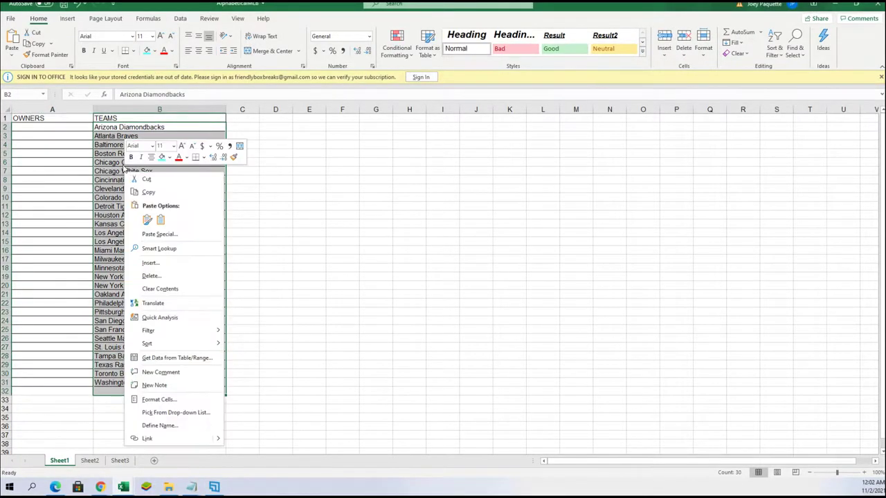
{"action": "left_click", "coordinate": [148, 192]}
{"action": "key", "text": "alt+Tab"}
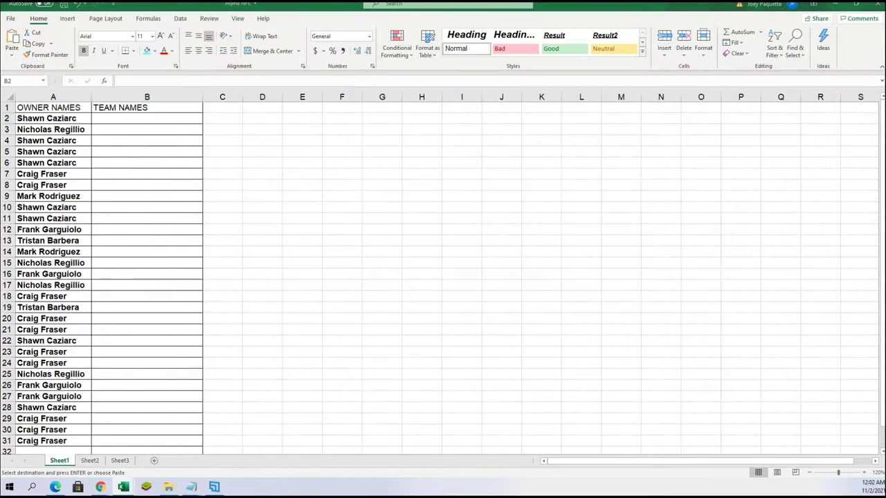
{"action": "mouse_move", "coordinate": [578, 7]}
{"action": "left_mouse_down"}
{"action": "mouse_move", "coordinate": [885, 77]}
{"action": "mouse_move", "coordinate": [885, 111]}
{"action": "left_mouse_up"}
- Paste the copied MLB team names into a fresh List Randomizer form
{"action": "key", "text": "alt+Tab"}
{"action": "scroll", "coordinate": [307, 109], "scroll_direction": "up", "scroll_amount": 3}
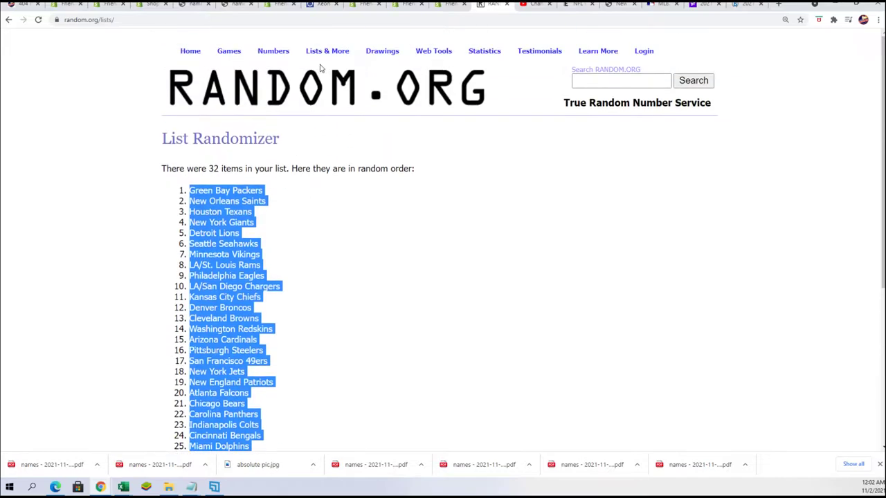
{"action": "left_click", "coordinate": [327, 72]}
{"action": "scroll", "coordinate": [251, 232], "scroll_direction": "down", "scroll_amount": 1}
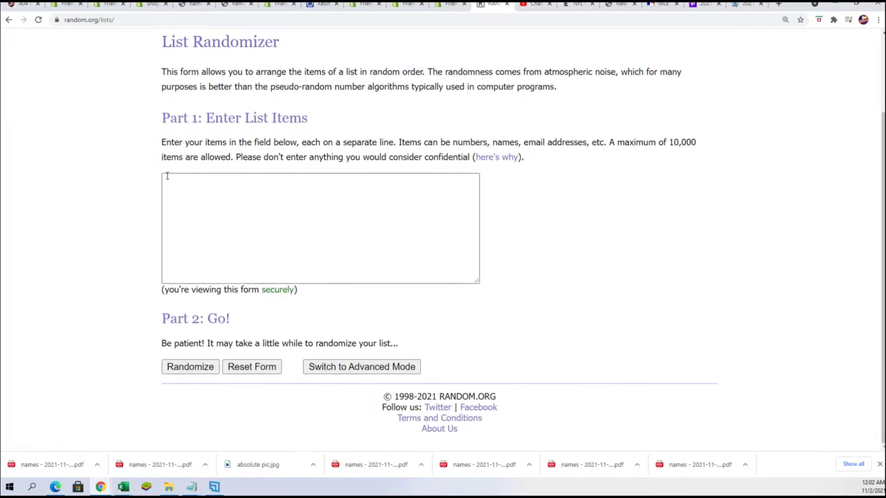
{"action": "left_click", "coordinate": [167, 177]}
{"action": "right_click", "coordinate": [186, 182]}
{"action": "left_click", "coordinate": [212, 245]}
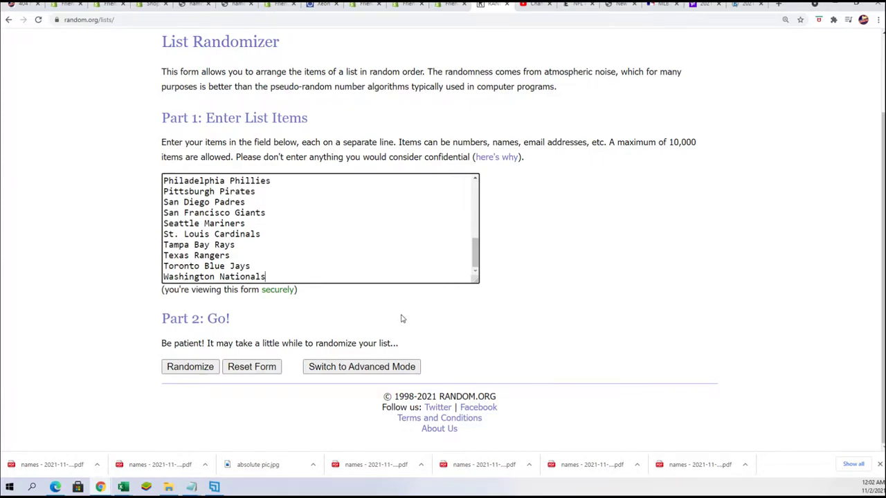
- Randomize the MLB team list and reshuffle it three more times
{"action": "left_click", "coordinate": [174, 367]}
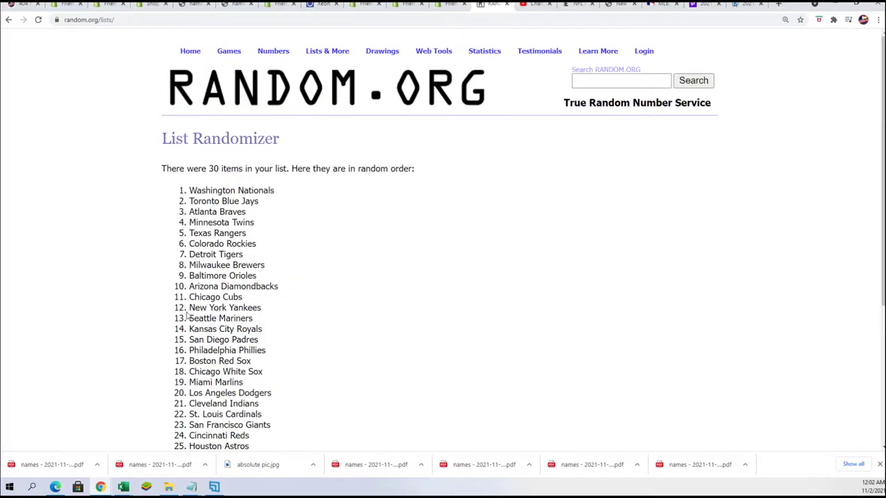
{"action": "scroll", "coordinate": [188, 316], "scroll_direction": "down", "scroll_amount": 5}
{"action": "left_click", "coordinate": [177, 366]}
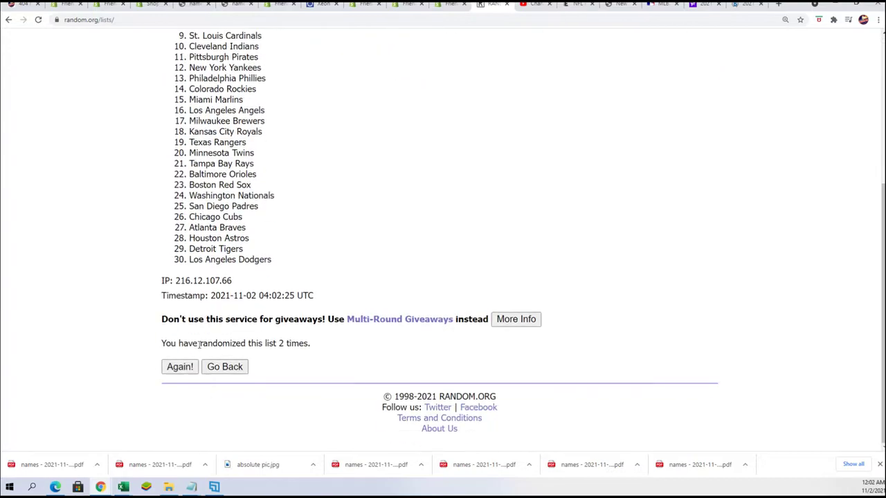
{"action": "left_click", "coordinate": [180, 366]}
{"action": "left_click", "coordinate": [183, 368]}
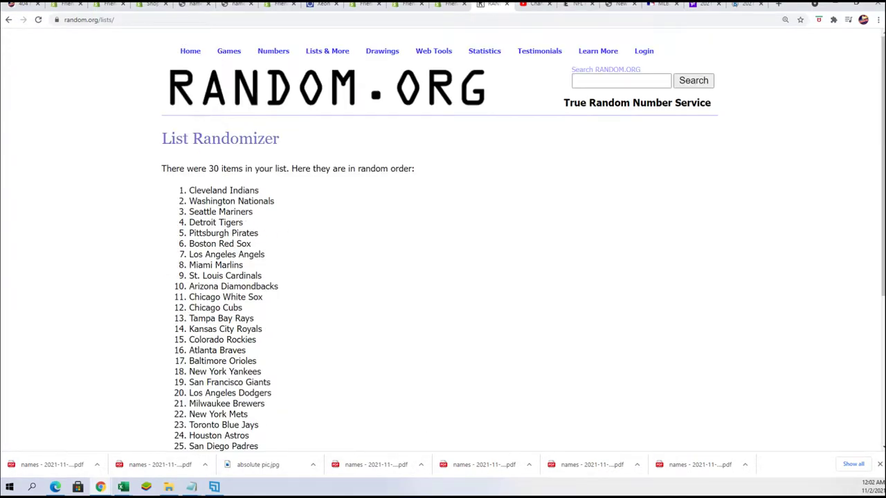
- Position the owner-names workbook beside the shuffled team list
{"action": "left_click", "coordinate": [123, 486]}
{"action": "mouse_move", "coordinate": [843, 137]}
{"action": "left_mouse_down"}
{"action": "mouse_move", "coordinate": [499, 27]}
{"action": "mouse_move", "coordinate": [501, 1]}
{"action": "left_mouse_up"}
{"action": "scroll", "coordinate": [546, 261], "scroll_direction": "down", "scroll_amount": 2}
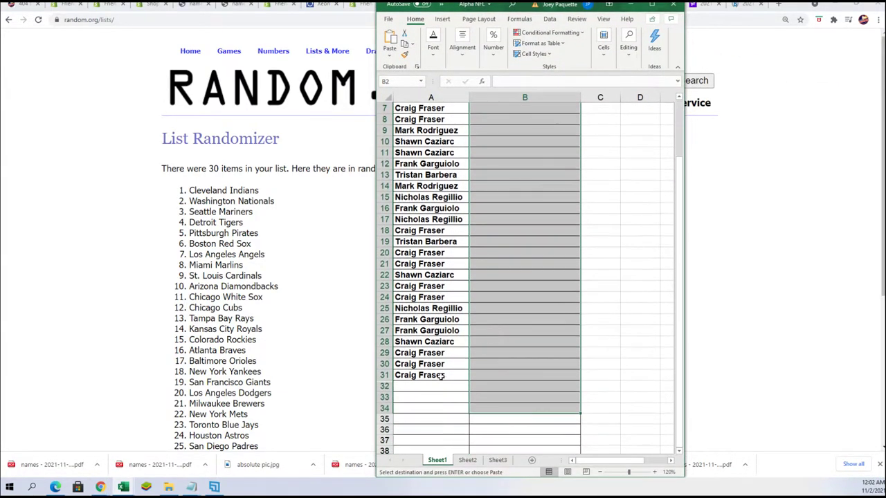
{"action": "scroll", "coordinate": [484, 372], "scroll_direction": "up", "scroll_amount": 2}
- Reshuffle the MLB team list three more times
{"action": "left_click", "coordinate": [305, 311]}
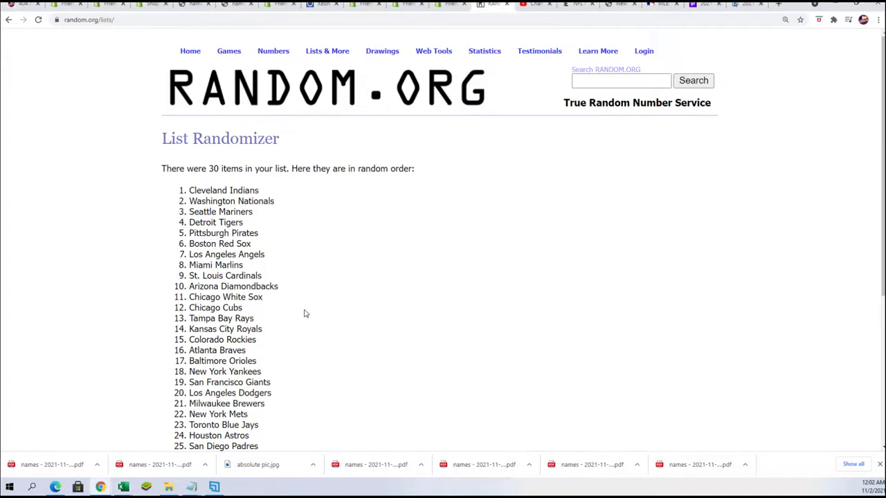
{"action": "scroll", "coordinate": [204, 345], "scroll_direction": "down", "scroll_amount": 3}
{"action": "left_click", "coordinate": [180, 421]}
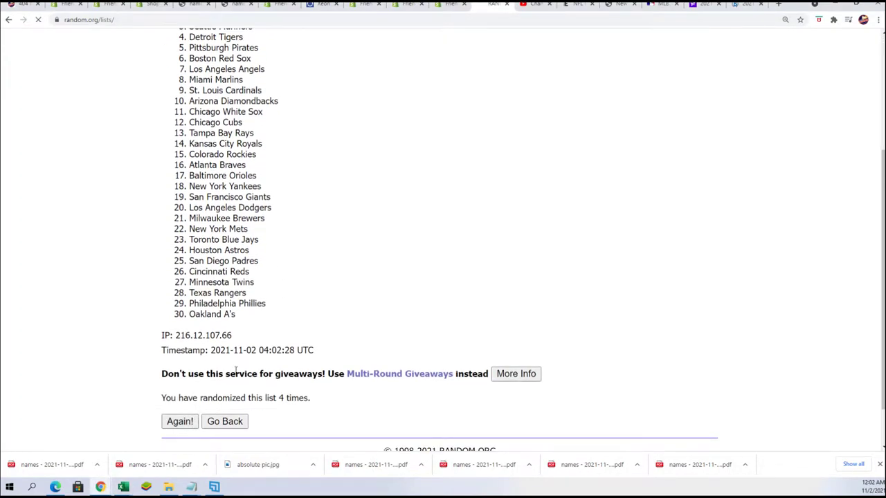
{"action": "scroll", "coordinate": [214, 368], "scroll_direction": "down", "scroll_amount": 5}
{"action": "left_click", "coordinate": [178, 366]}
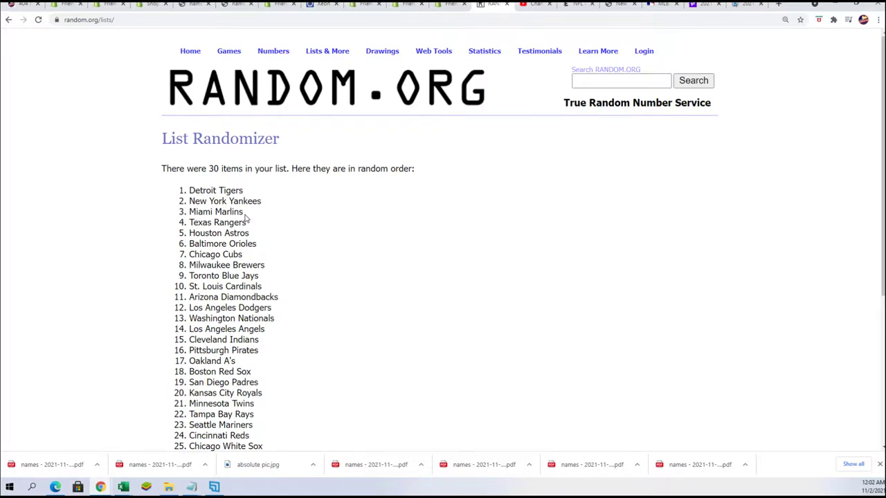
{"action": "scroll", "coordinate": [307, 277], "scroll_direction": "down", "scroll_amount": 4}
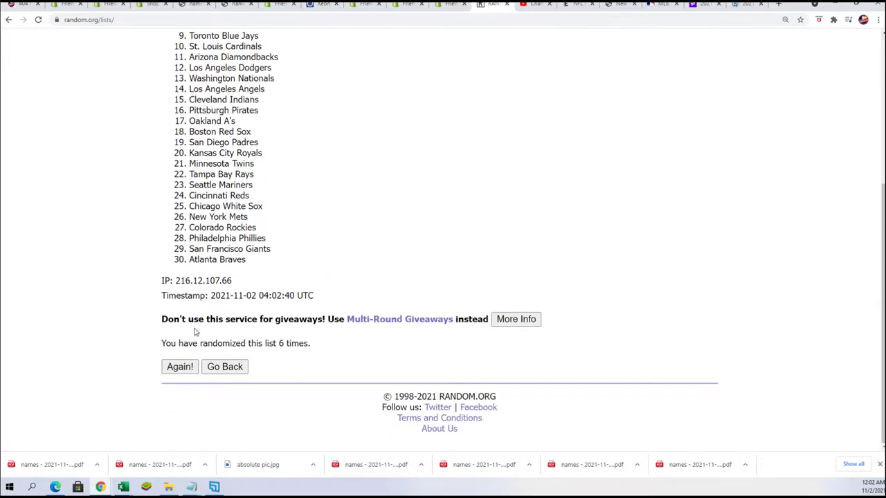
{"action": "left_click", "coordinate": [180, 367]}
{"action": "scroll", "coordinate": [167, 92], "scroll_direction": "down", "scroll_amount": 2}
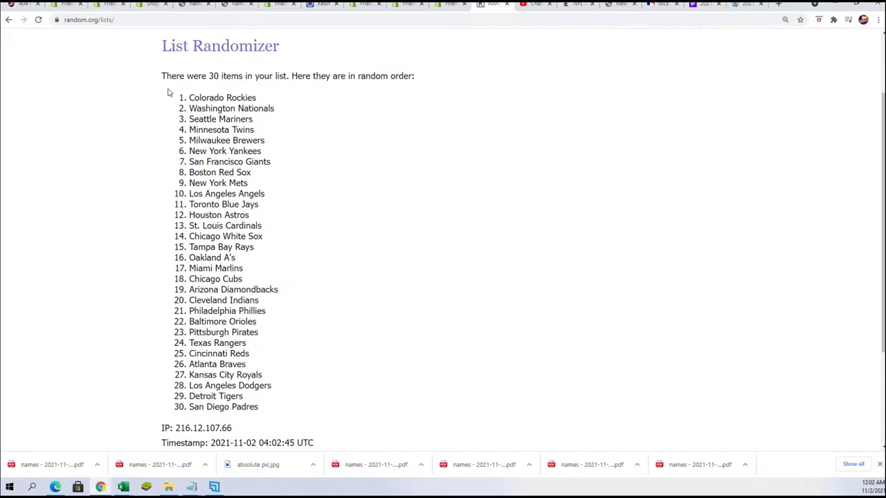
- Select all 30 shuffled MLB teams and copy them
{"action": "mouse_move", "coordinate": [187, 97]}
{"action": "left_mouse_down"}
{"action": "mouse_move", "coordinate": [283, 217]}
{"action": "mouse_move", "coordinate": [320, 371]}
{"action": "mouse_move", "coordinate": [338, 407]}
{"action": "left_mouse_up"}
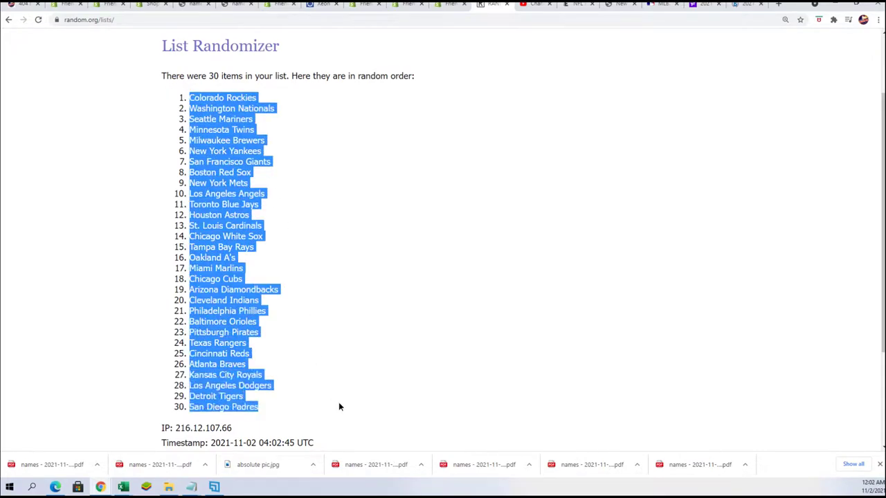
{"action": "right_click", "coordinate": [199, 120]}
{"action": "left_click", "coordinate": [212, 127]}
{"action": "key", "text": "alt+Tab"}
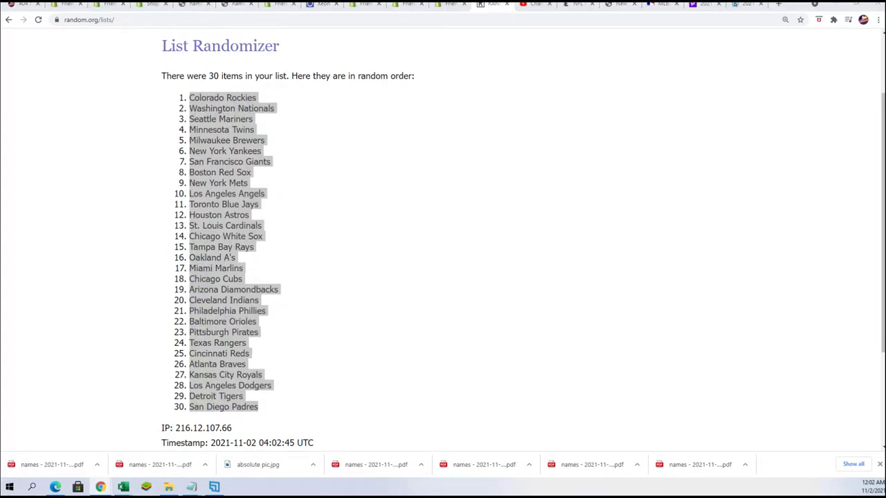
- Paste the shuffled MLB teams into B2:B31 as plain Text via Paste Special
{"action": "left_click", "coordinate": [123, 487]}
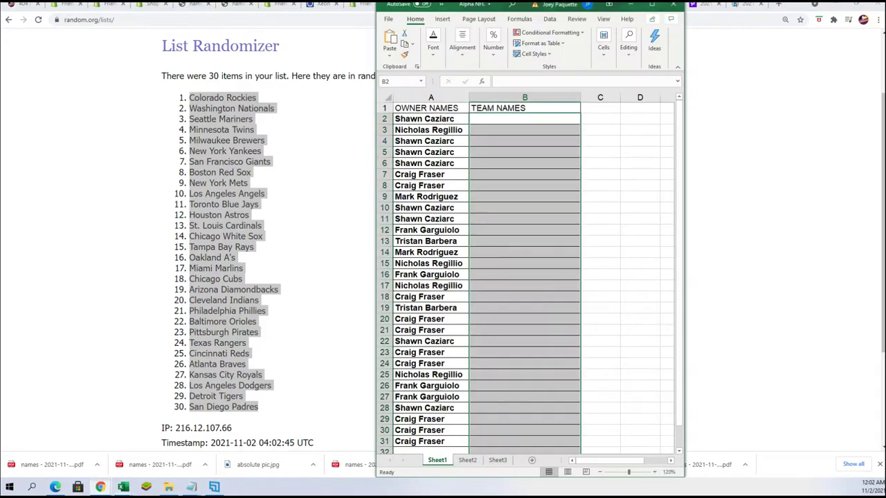
{"action": "left_click", "coordinate": [477, 119]}
{"action": "right_click", "coordinate": [477, 119]}
{"action": "left_click", "coordinate": [509, 179]}
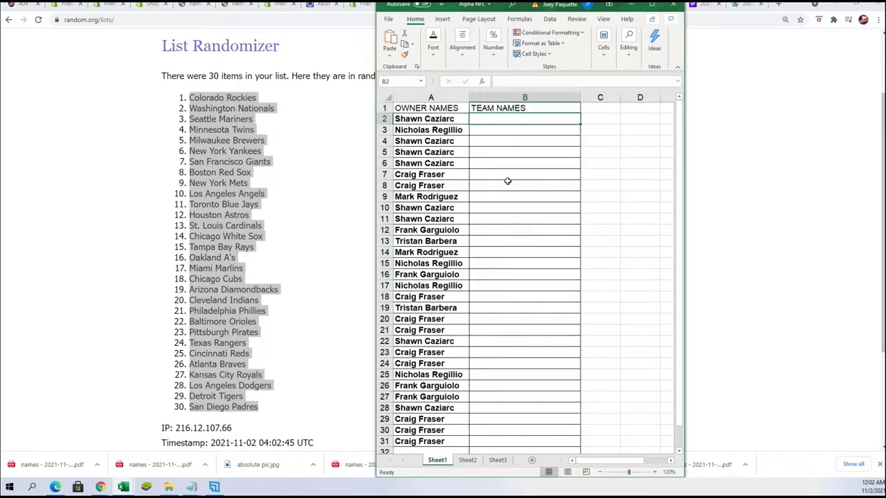
{"action": "left_click", "coordinate": [436, 133]}
{"action": "left_click", "coordinate": [564, 265]}
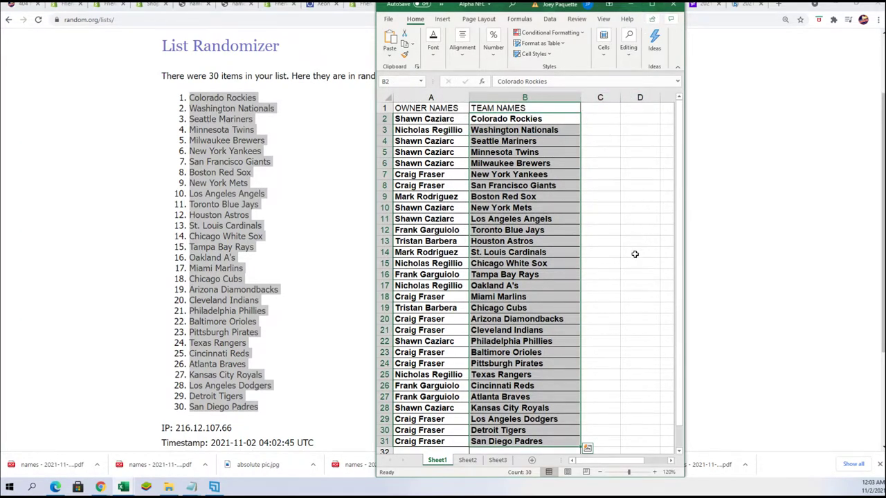
- Check the entries in B12, B11, B9, B7 and B27, then maximize the workbook
{"action": "left_click", "coordinate": [578, 229]}
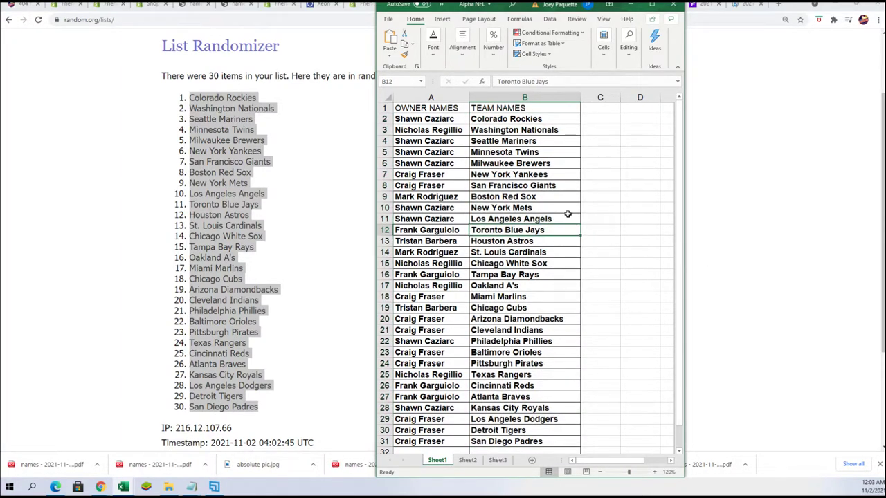
{"action": "left_click", "coordinate": [568, 215]}
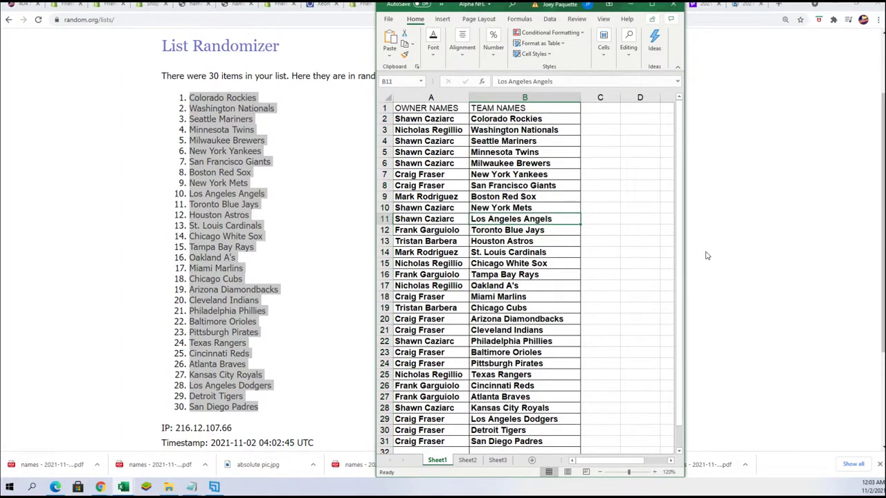
{"action": "left_click", "coordinate": [577, 200]}
{"action": "left_click", "coordinate": [572, 172]}
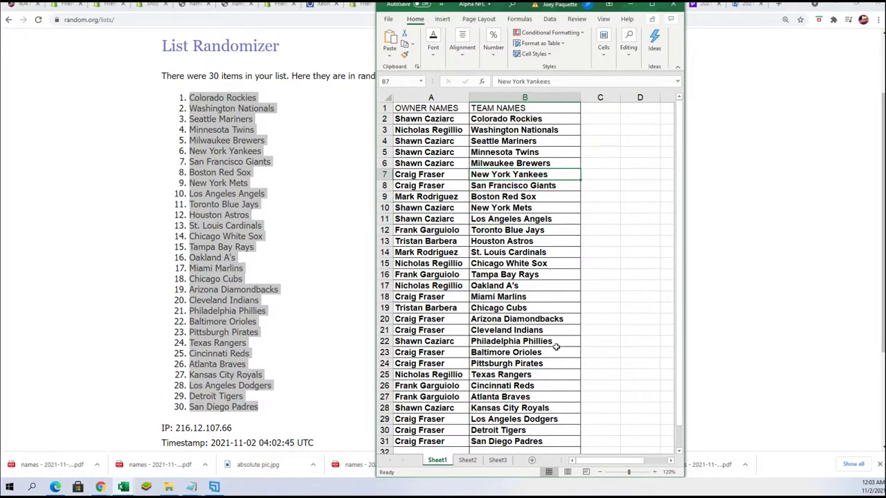
{"action": "left_click", "coordinate": [544, 397]}
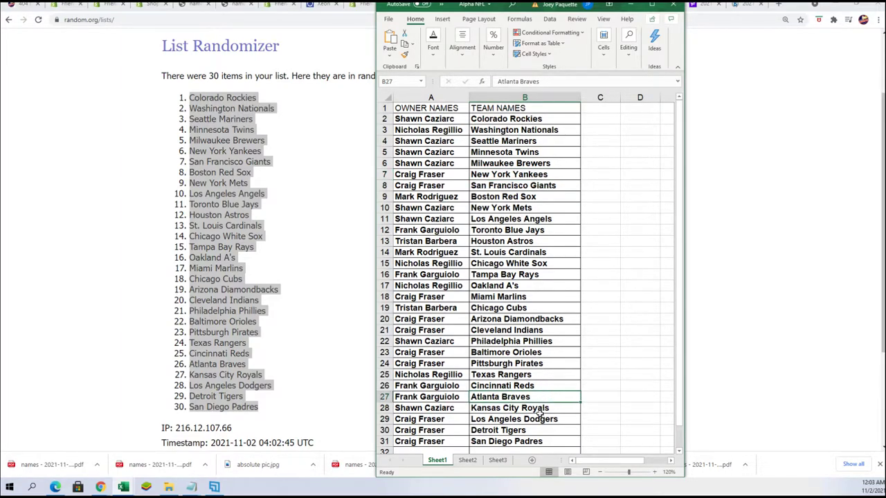
{"action": "left_click", "coordinate": [651, 5]}
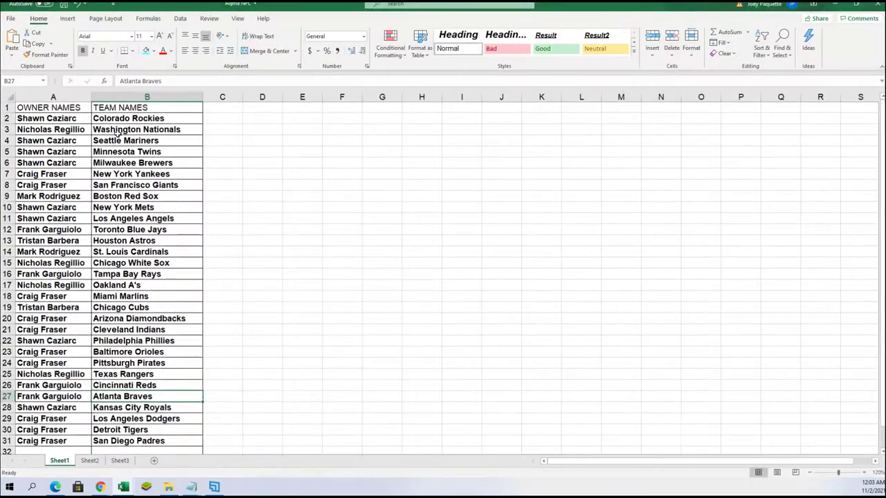